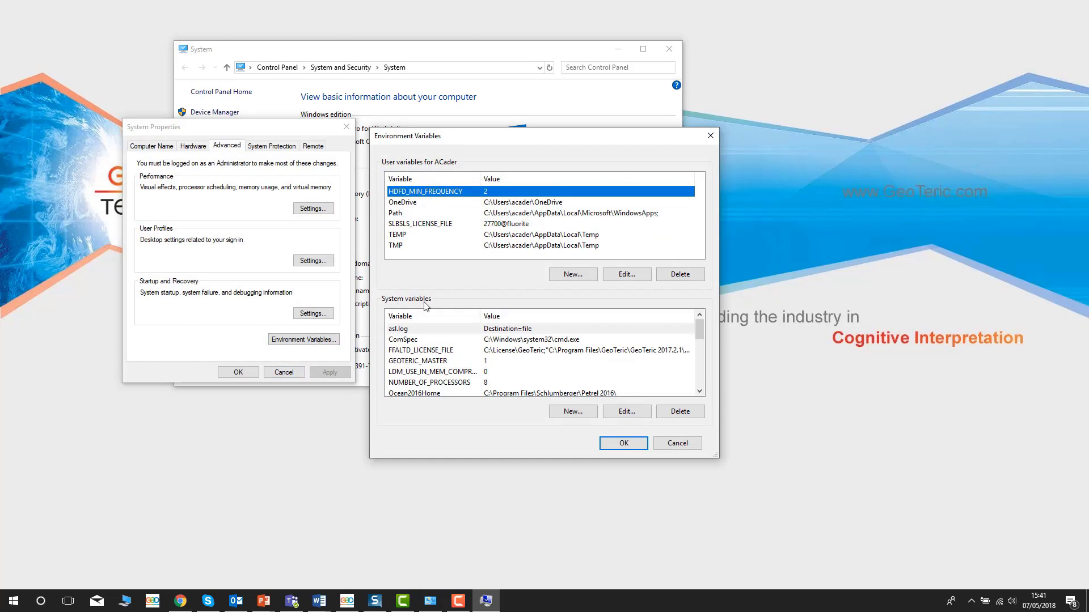
Create a new system environment variable GEOTERIC_MASTER with the value 1.
click(557, 414)
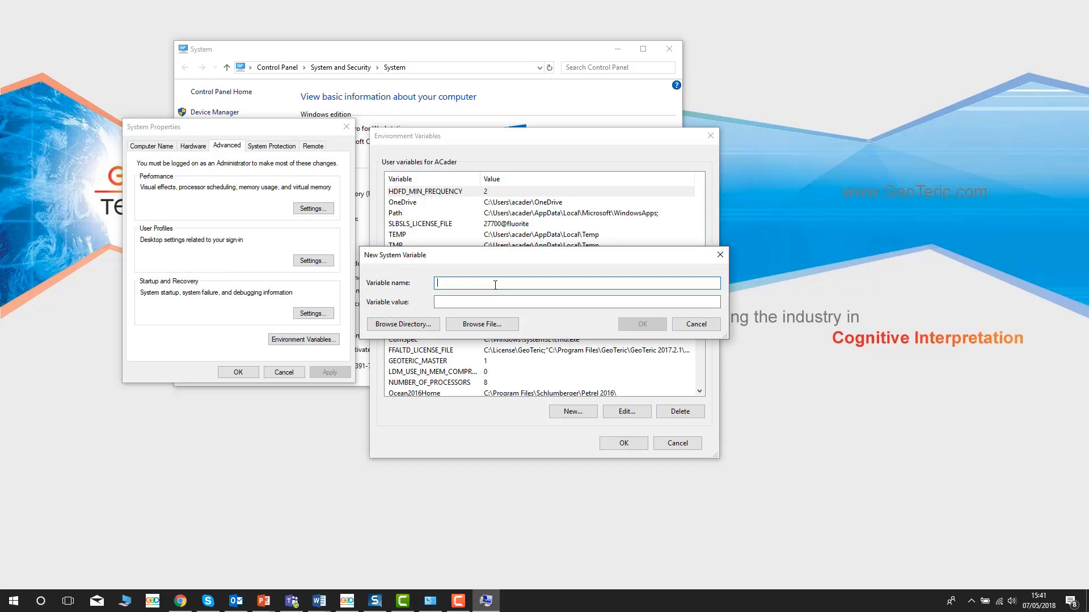
text(GEOTERIC_MASTER)
click(510, 301)
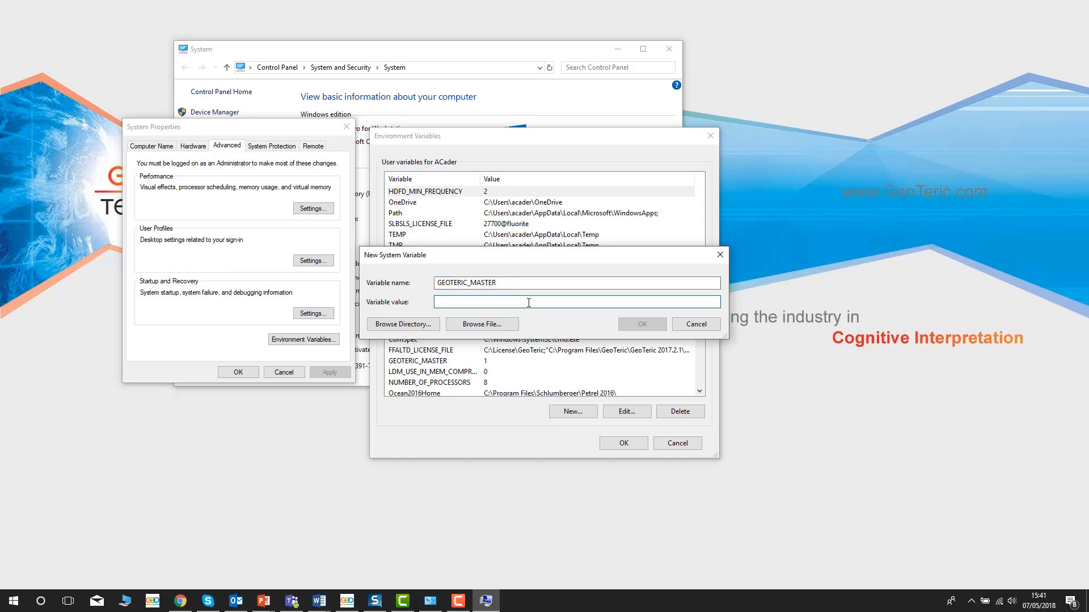
text(1)
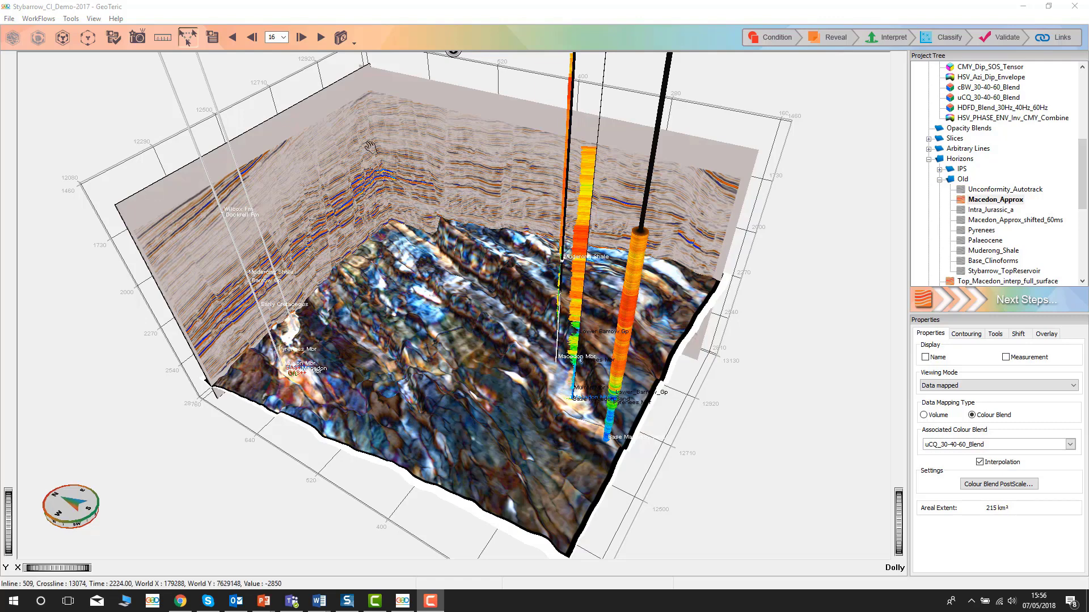
Switch to GeoTeric and start a new project based on a master project, naming it Client_Project_1_Demo.
click(10, 19)
click(18, 32)
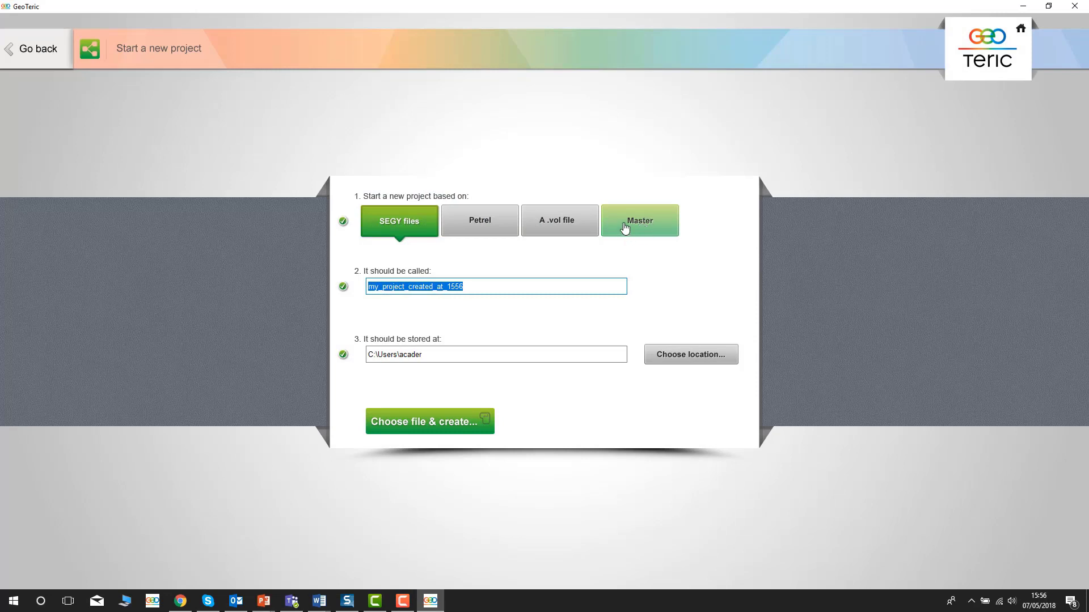
click(625, 226)
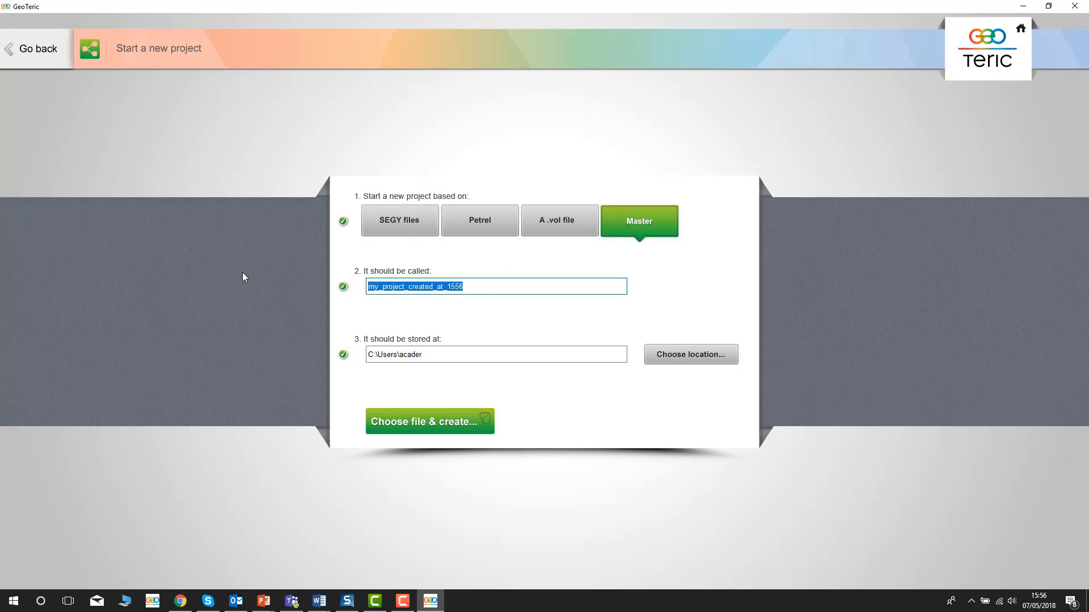
text(Client_Project_1)
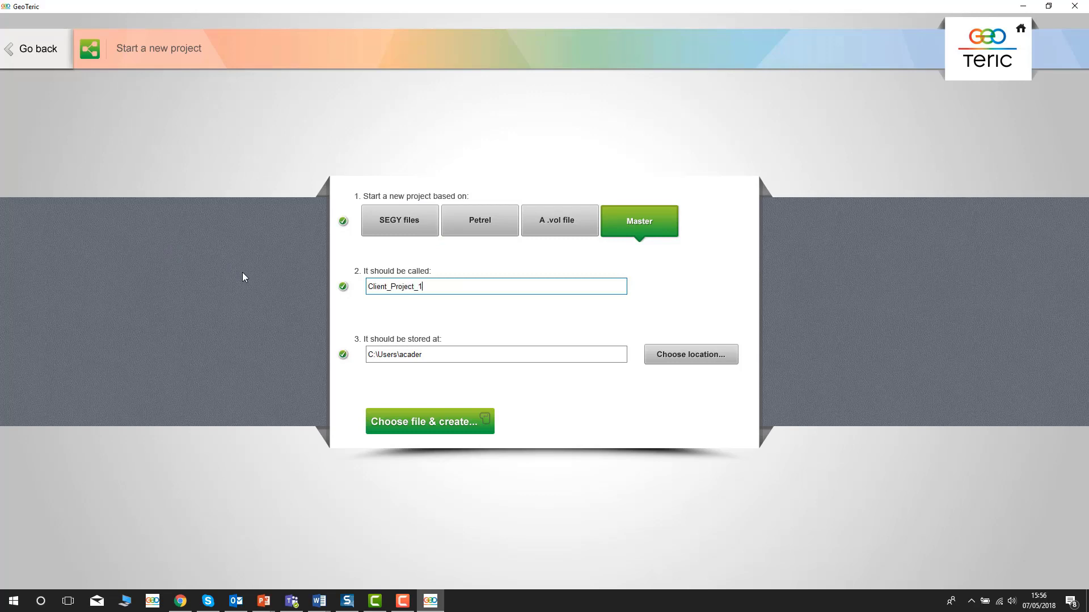
text(_Demo)
Set the new project's storage location to the Local Drive folder on DATA (D:).
click(655, 355)
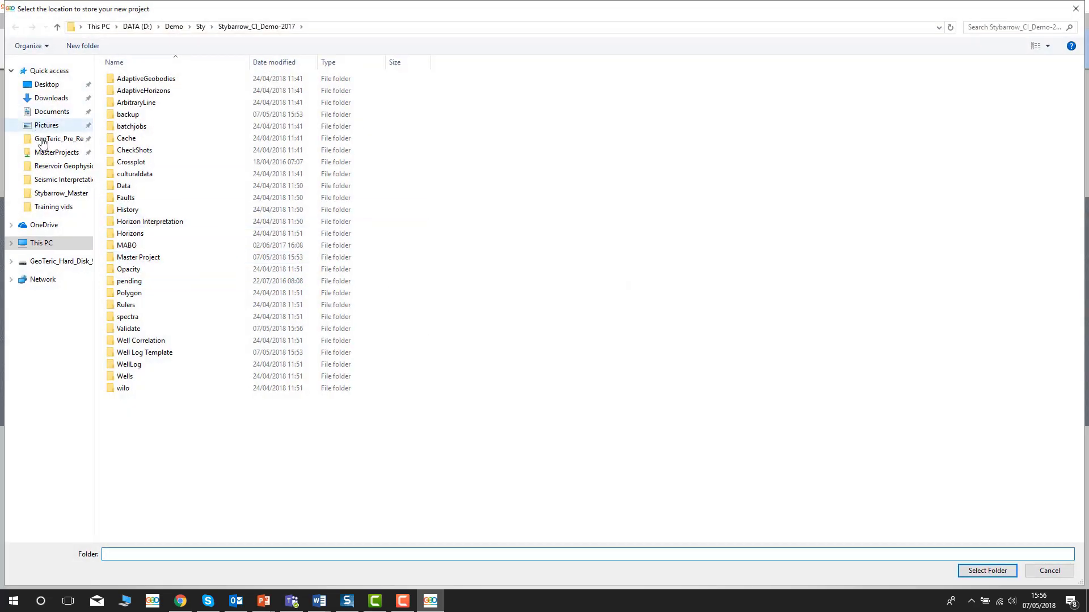
click(42, 243)
double_click(317, 169)
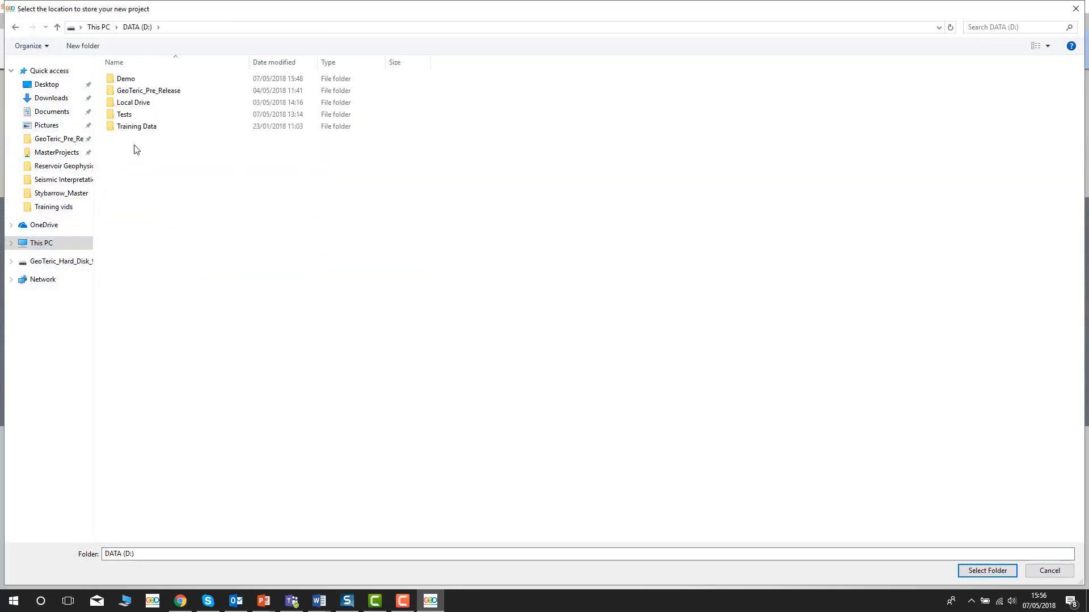
double_click(139, 104)
click(987, 570)
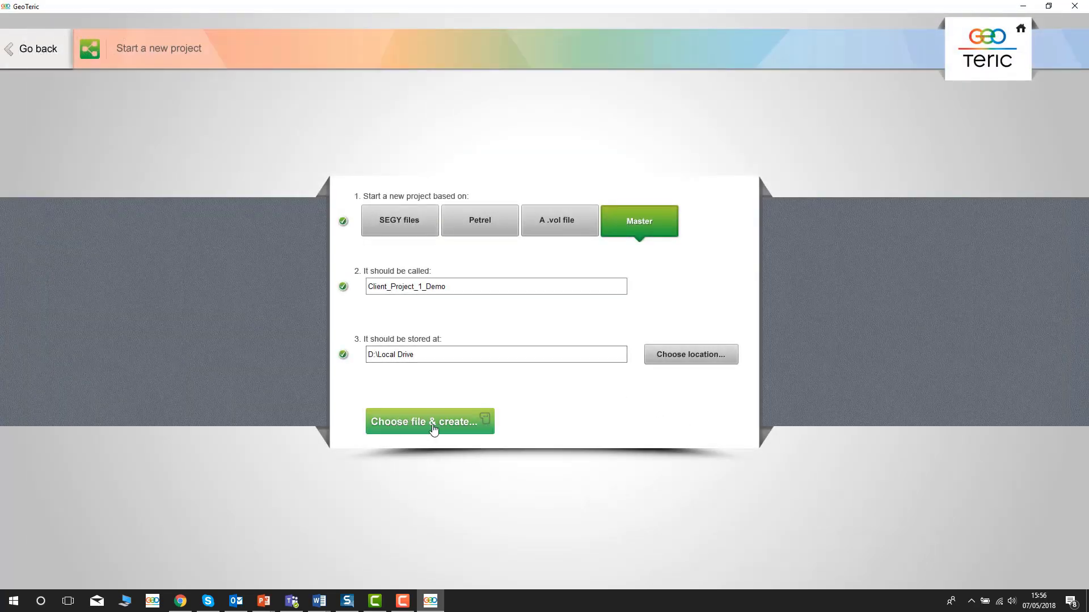
Create the project from the master project file Stybarrow_CI_Demo-2017 in D:\Demo\Sty\Stybarrow_CI_Demo-2017.
click(424, 428)
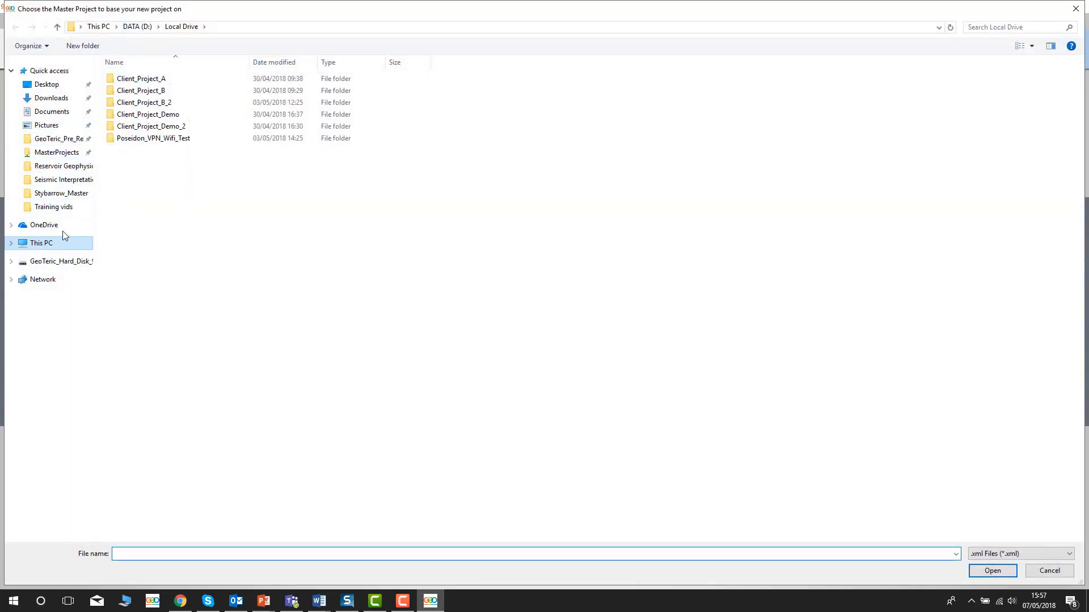
click(142, 27)
double_click(169, 79)
double_click(169, 79)
double_click(169, 79)
click(158, 402)
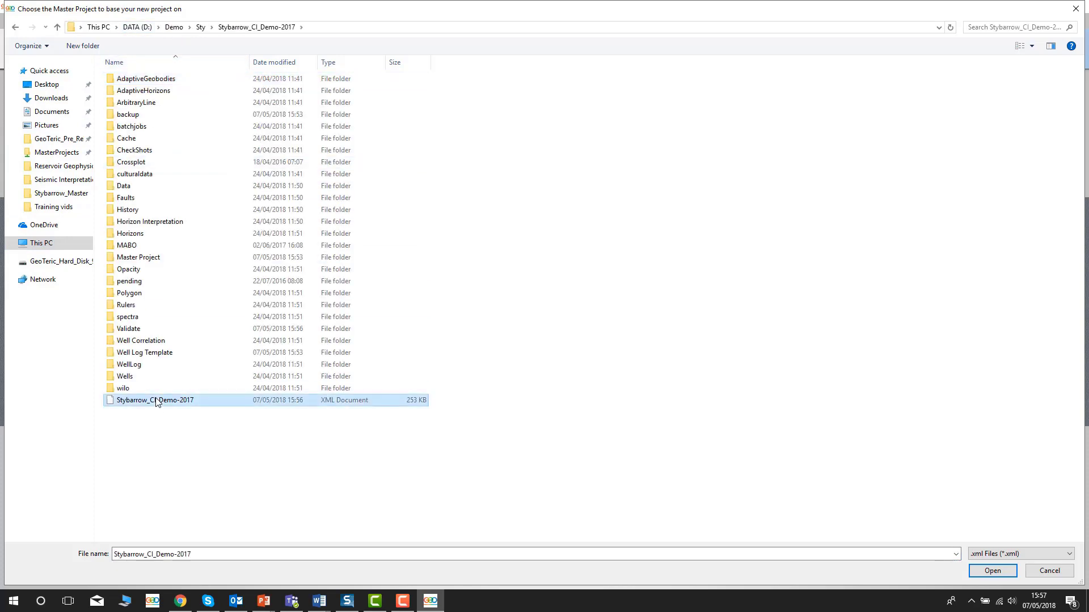
click(993, 572)
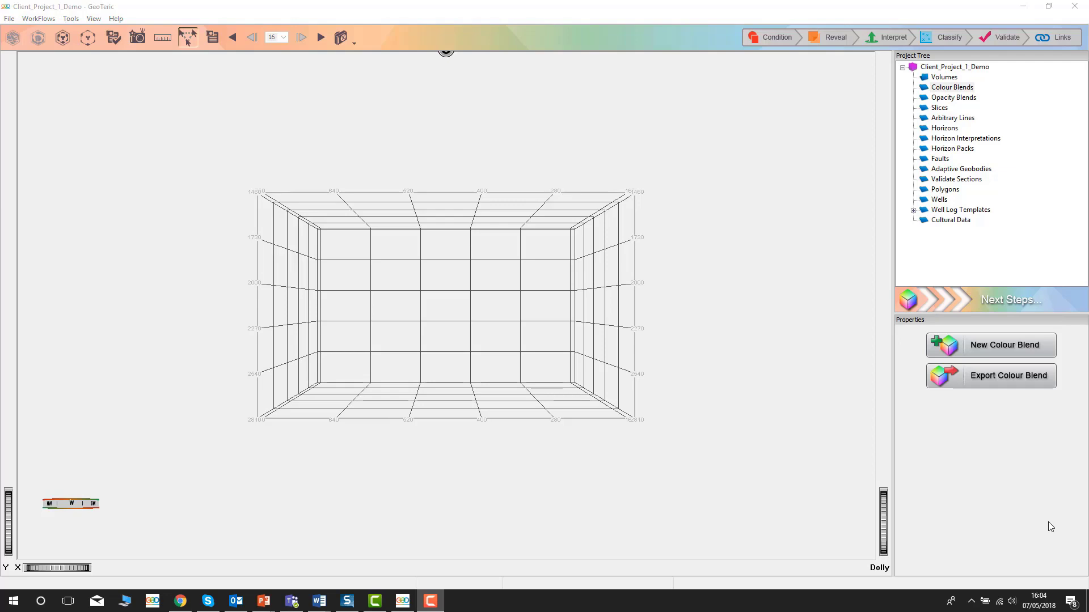
Open the master project link, show all items in the master project and import the Noise_Cancelled volume.
click(1058, 37)
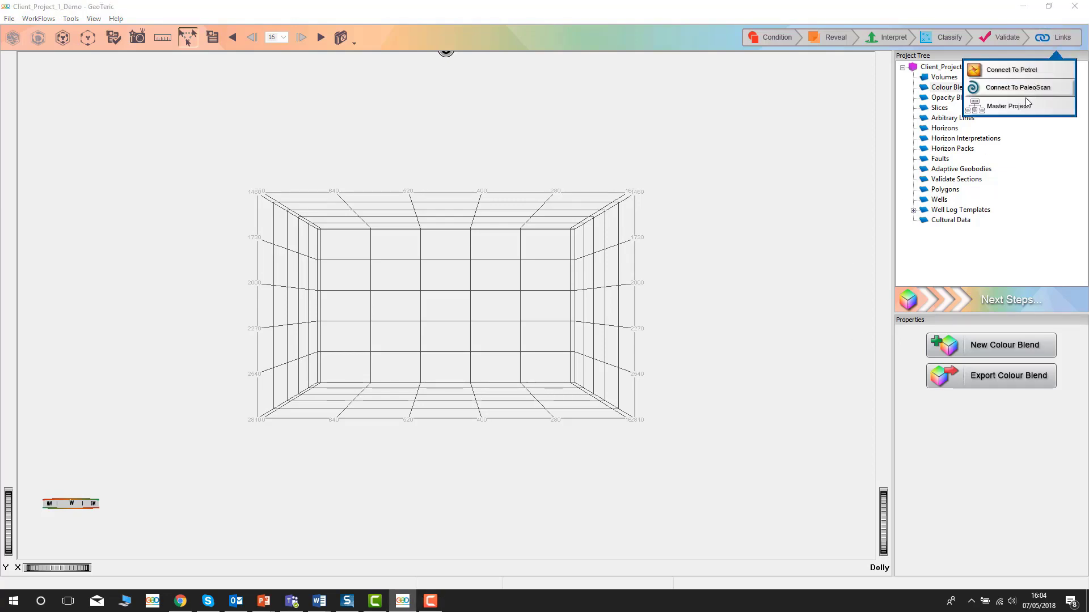
click(1025, 106)
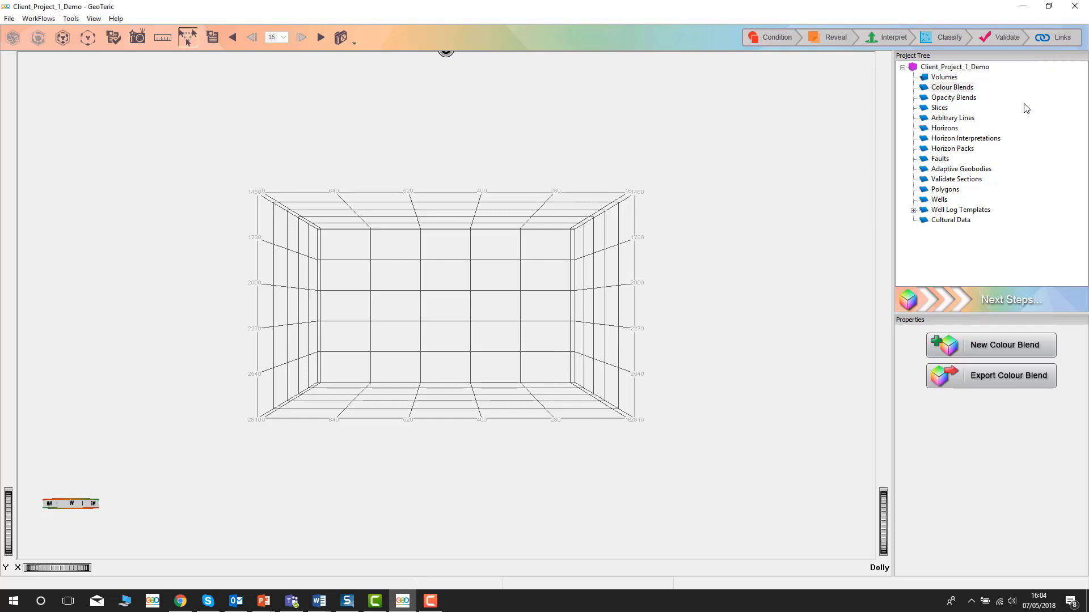
drag(436, 148, 483, 61)
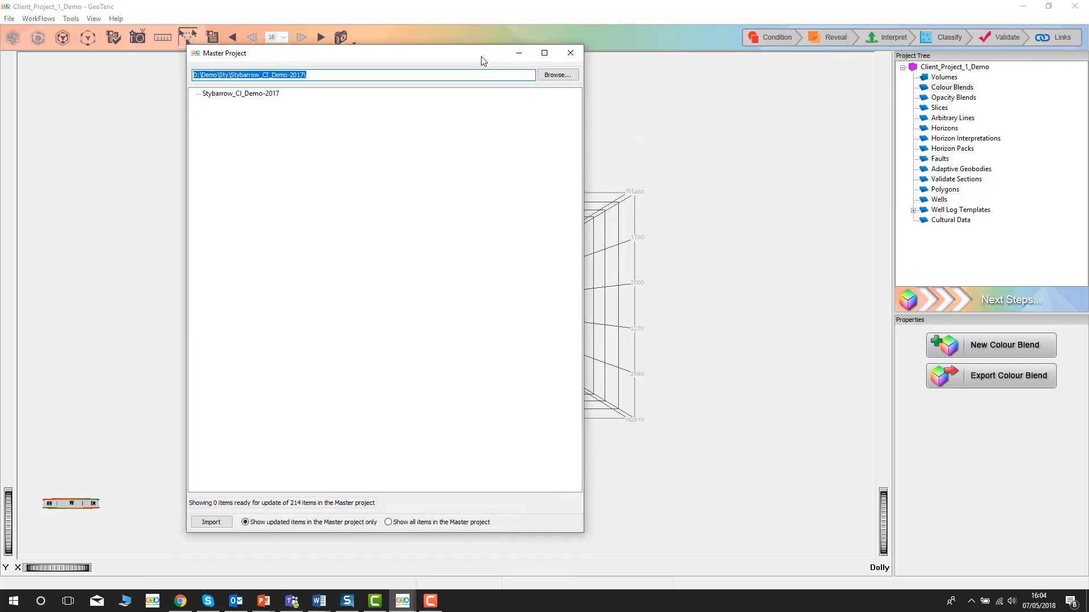
click(402, 525)
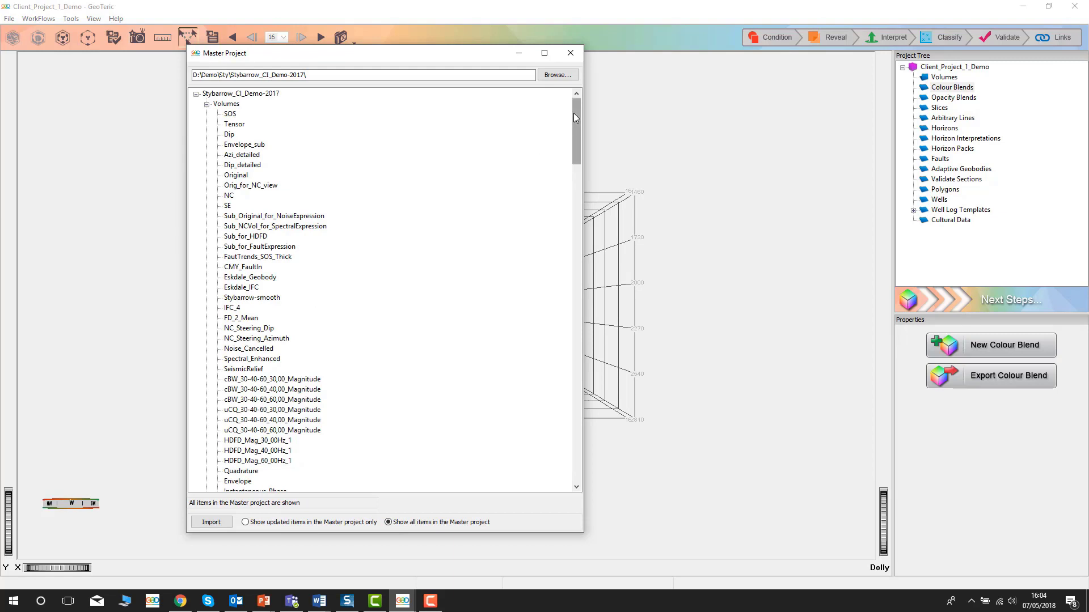
click(262, 350)
click(211, 521)
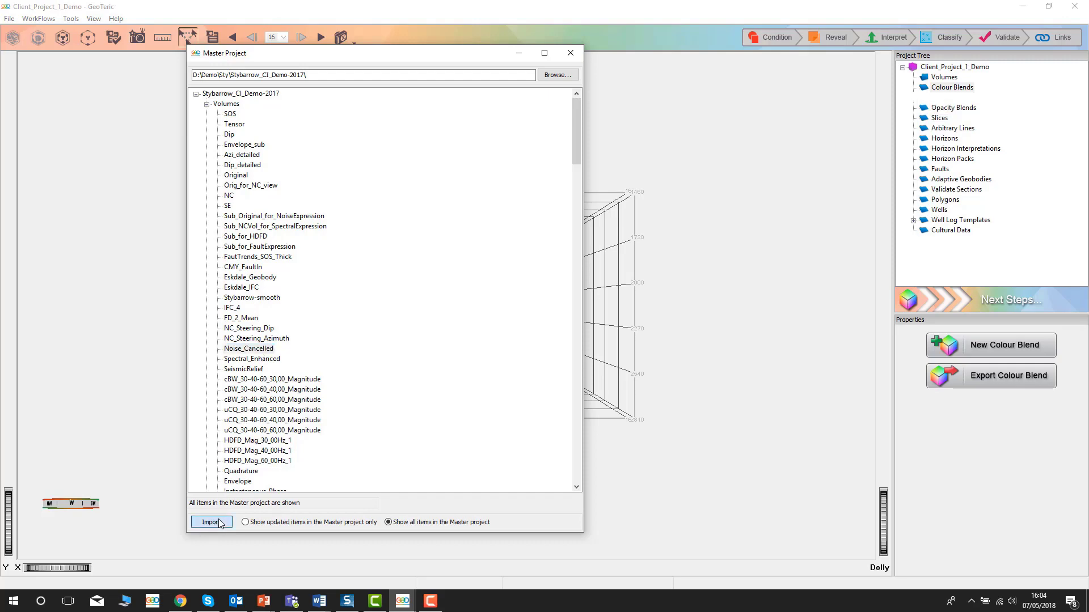
Import the uCQ_30-40-60_Blend colour blend and the Macedon_Approx horizon from the master project.
drag(574, 124, 553, 245)
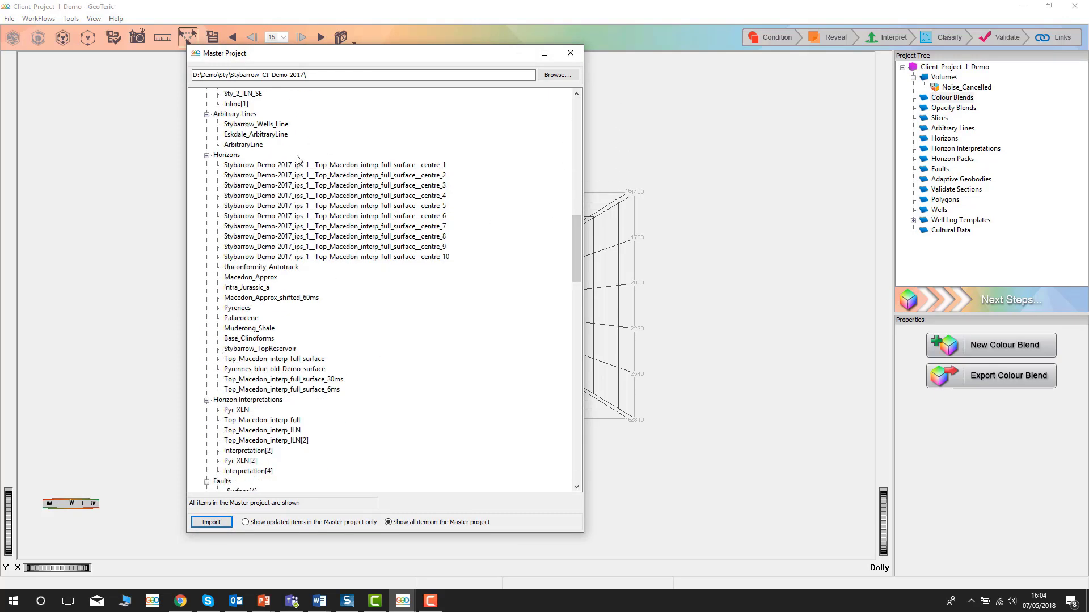
scroll(292, 159, up, 5)
click(255, 145)
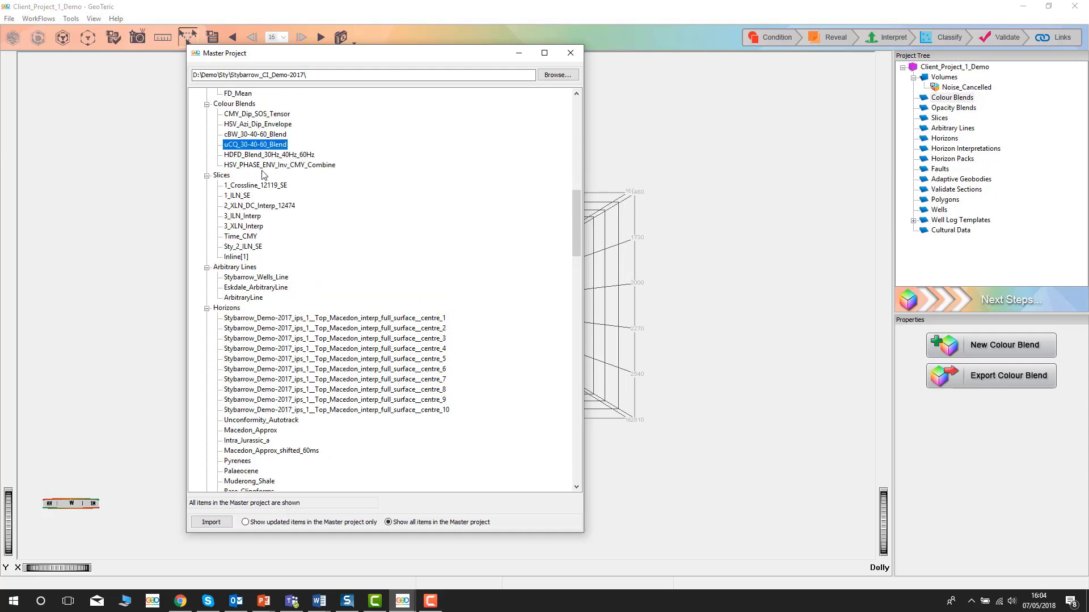
scroll(289, 281, down, 2)
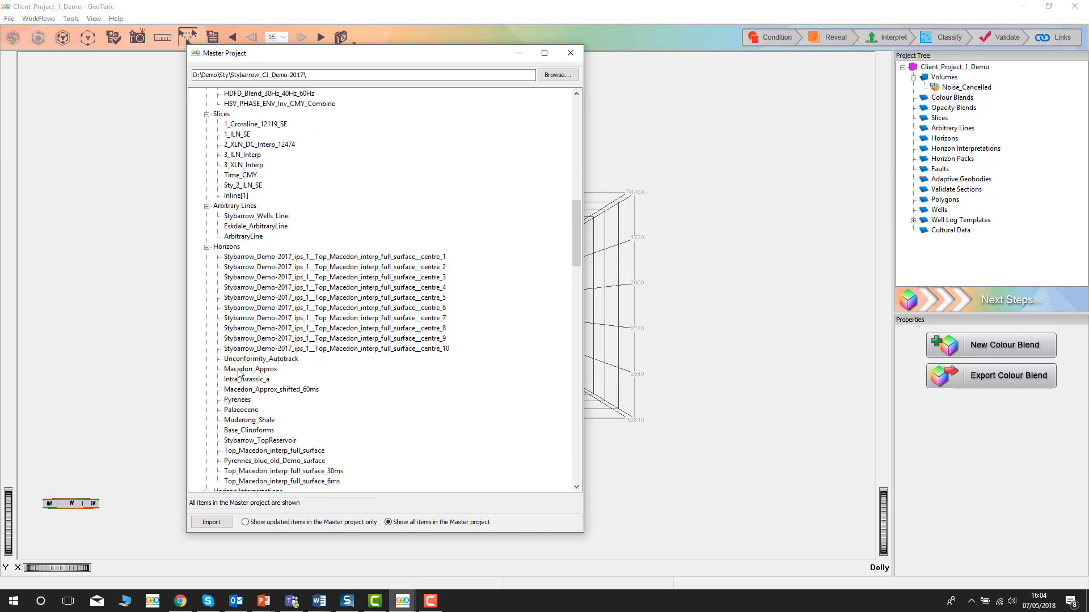
click(239, 370)
click(216, 523)
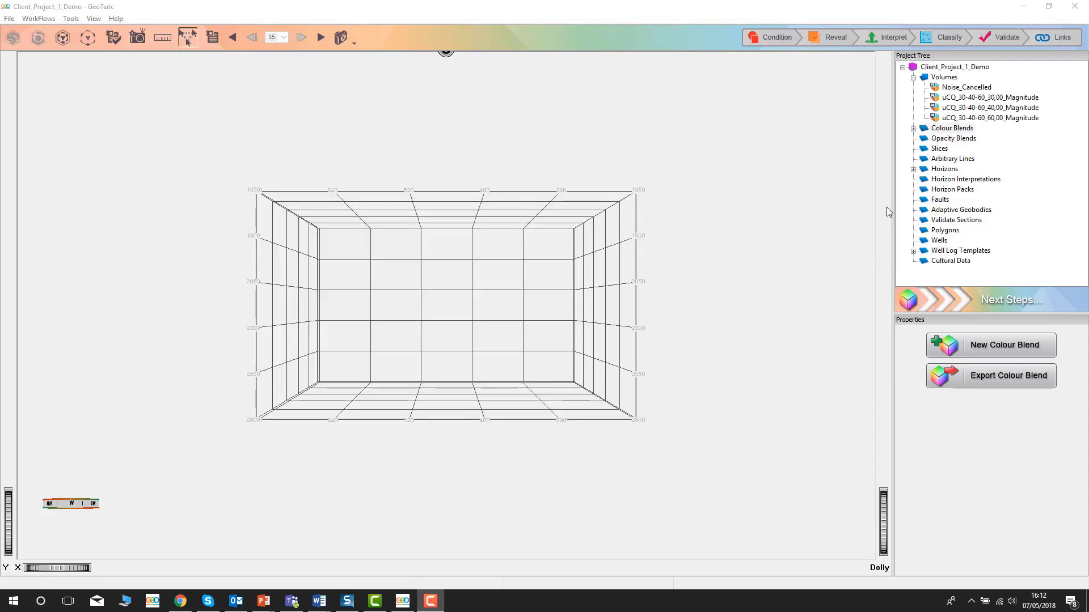
Display the imported uCQ_30-40-60_Blend colour blend in the 3D scene, view it from above and remove it from the scene.
click(913, 129)
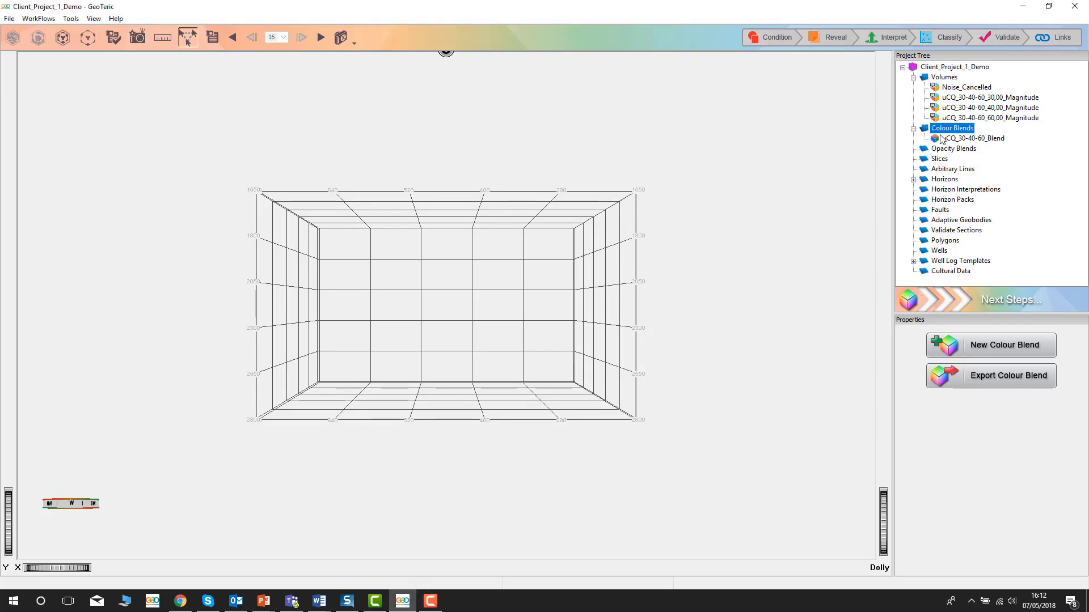
click(953, 139)
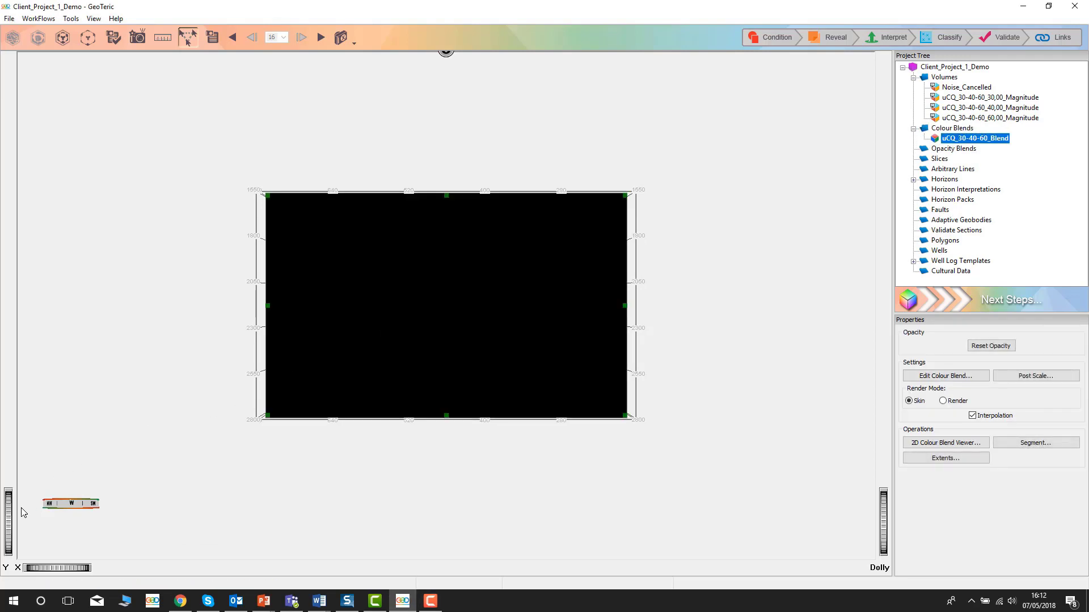
drag(9, 509, 9, 528)
mouse_move(446, 294)
mouse_down()
mouse_move(454, 237)
mouse_move(444, 290)
mouse_up()
click(945, 139)
Display the Macedon_Approx horizon in the scene with the uCQ_30-40-60_Blend colour blend mapped onto it.
click(913, 179)
click(958, 190)
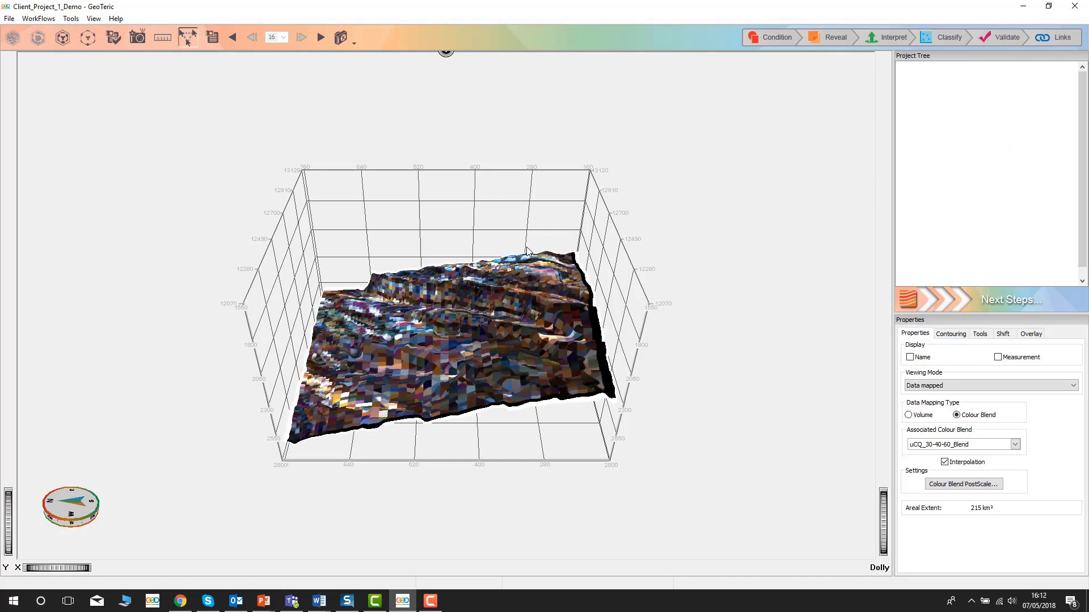
right_click(529, 322)
click(577, 395)
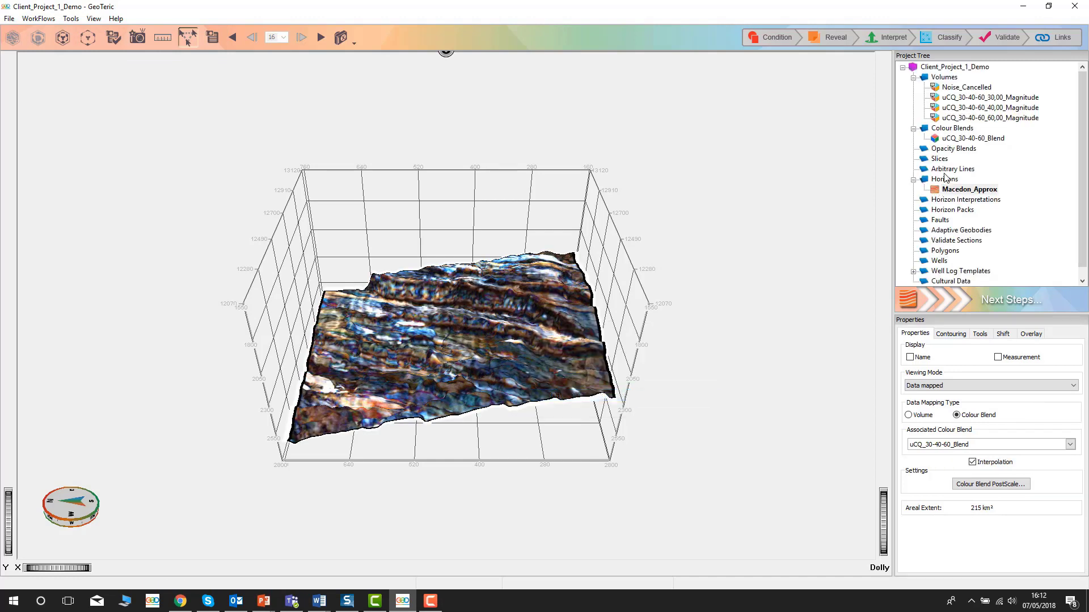
Display the Noise_Cancelled volume in the scene and create a subset volume from it.
double_click(955, 90)
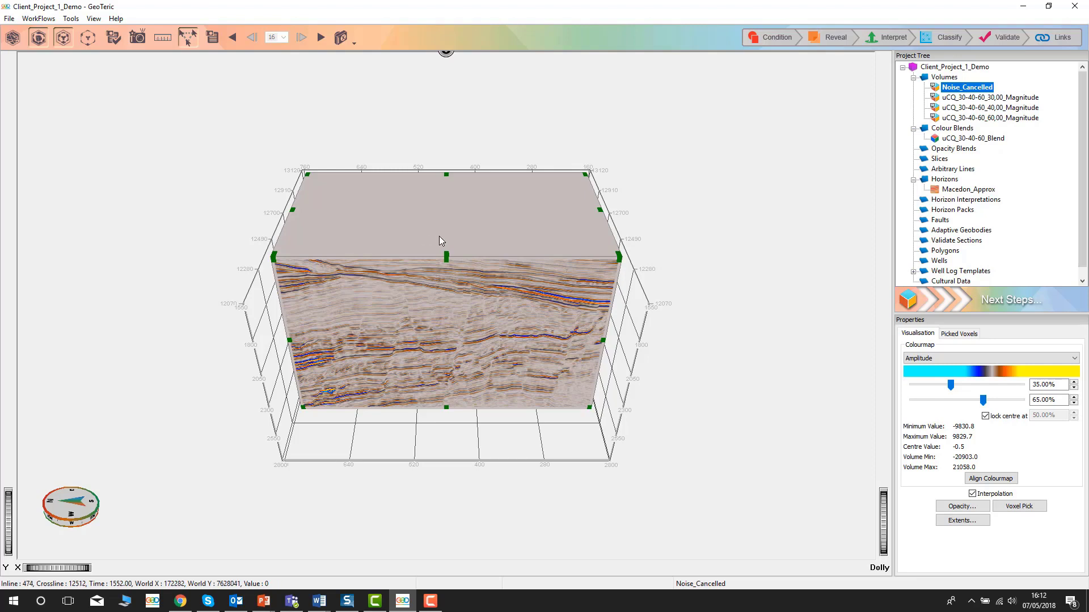
click(86, 41)
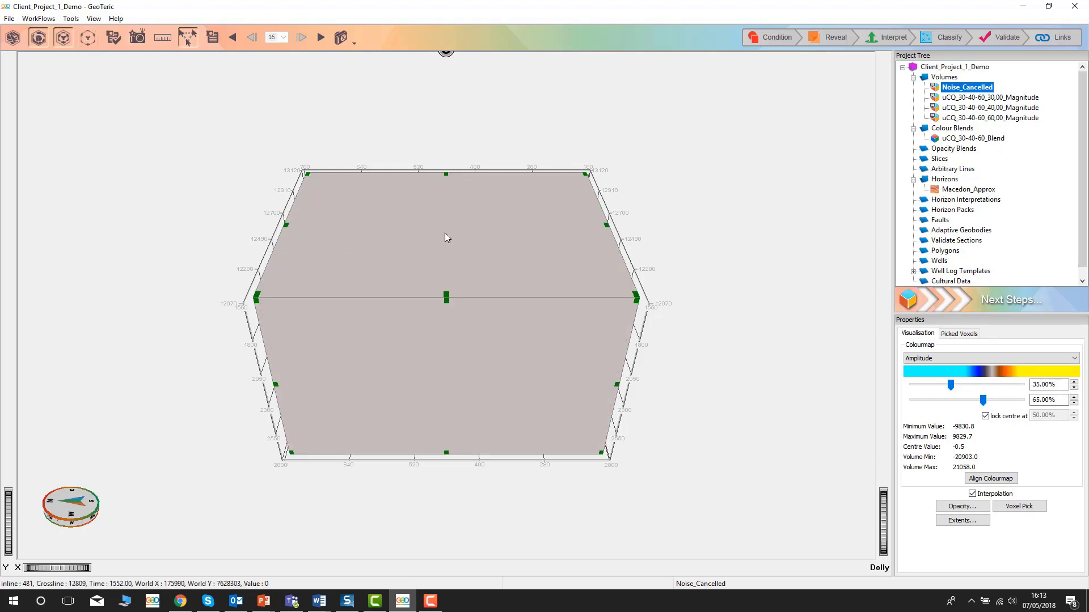
right_click(448, 196)
click(506, 271)
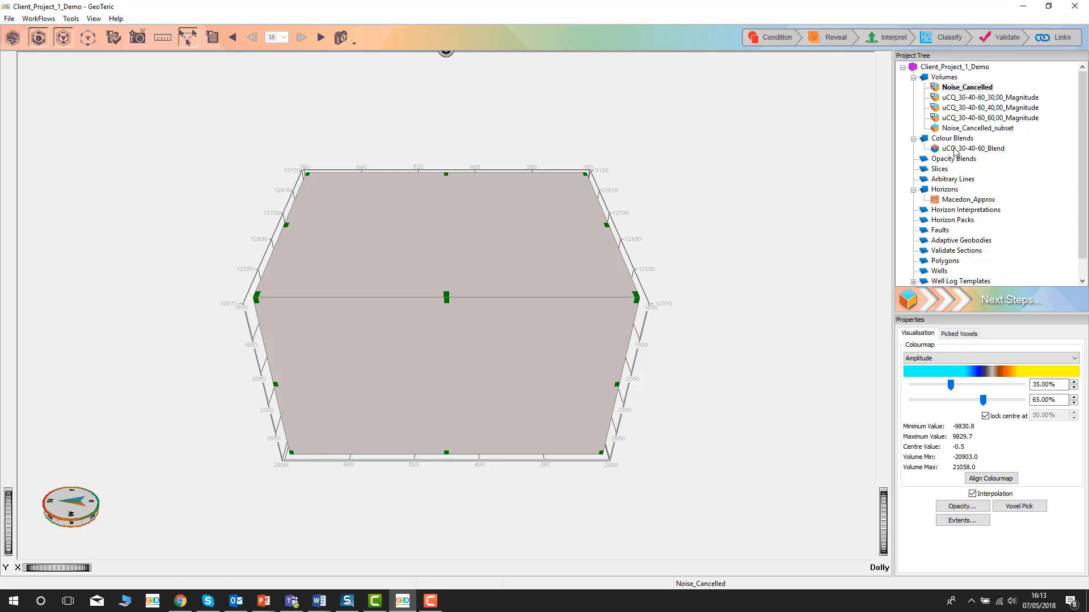
click(964, 128)
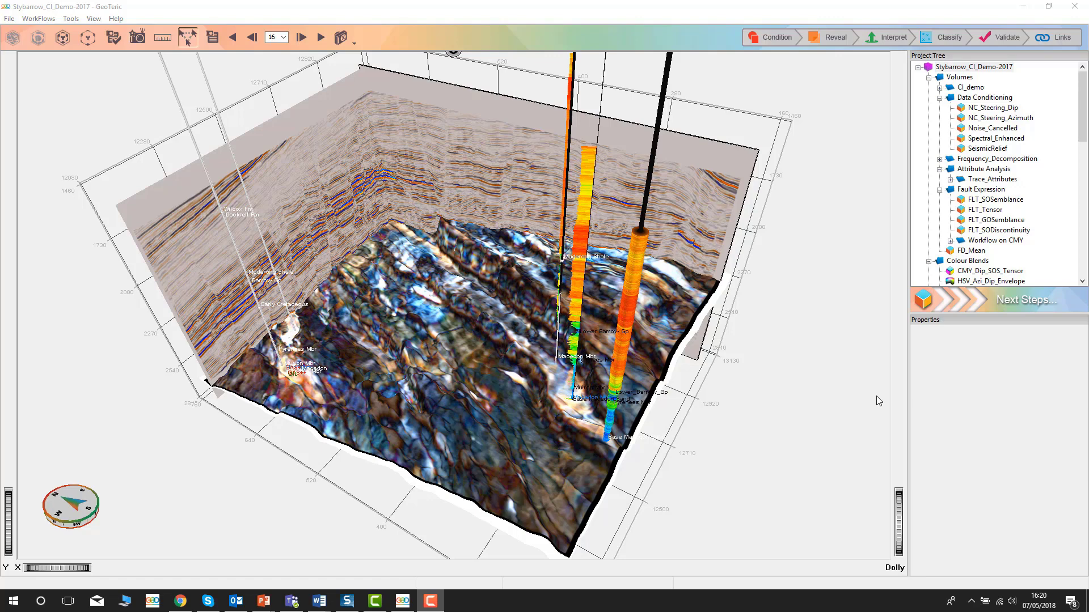
In the Stybarrow_CI_Demo-2017 master project, publish the Spectral_Enhanced volume.
click(970, 139)
right_click(970, 138)
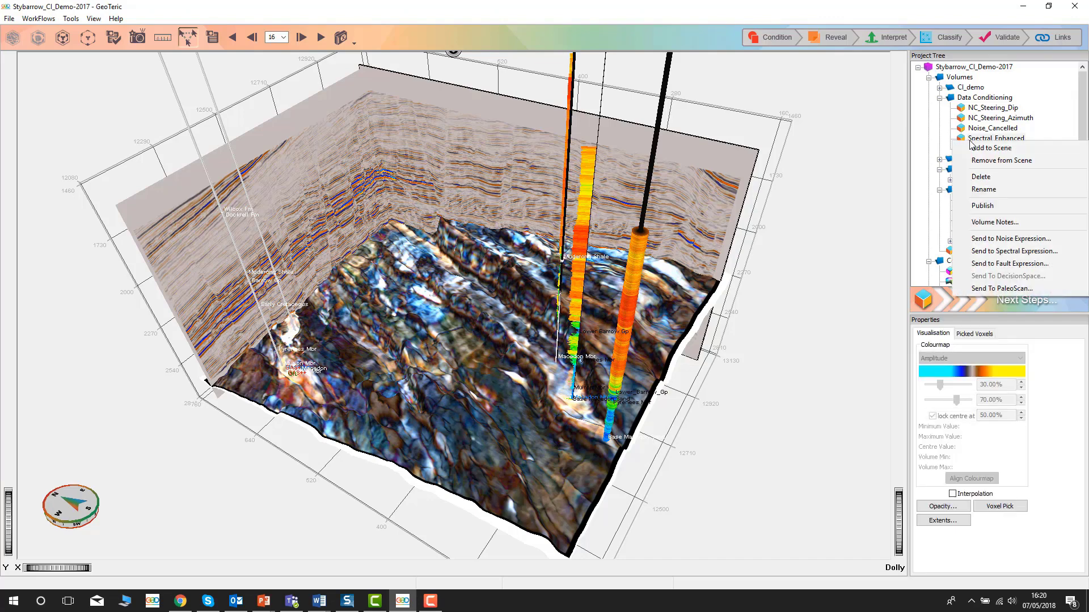
click(1001, 214)
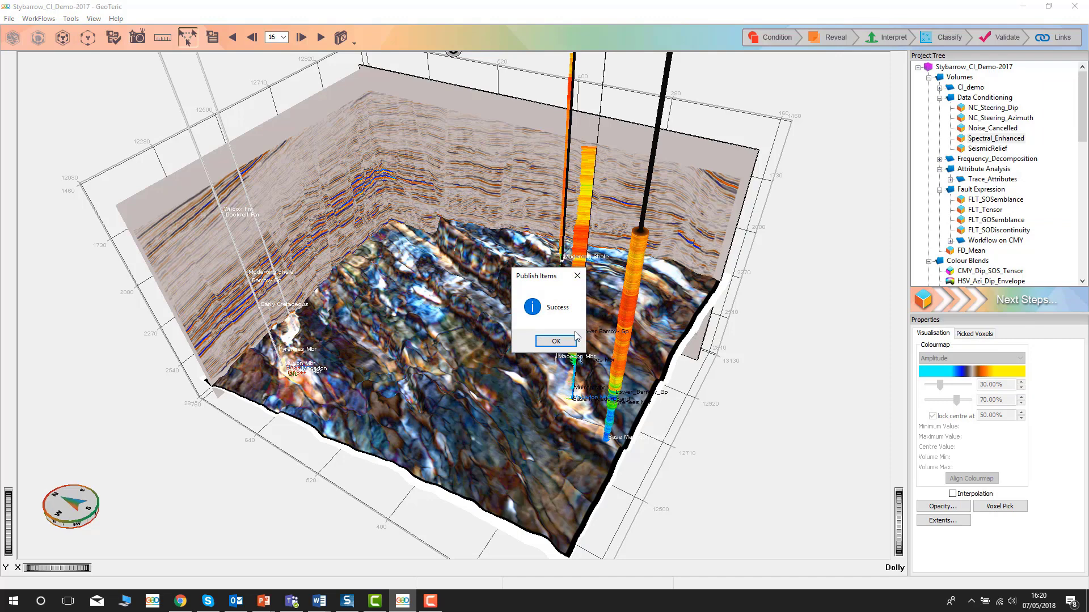
click(557, 342)
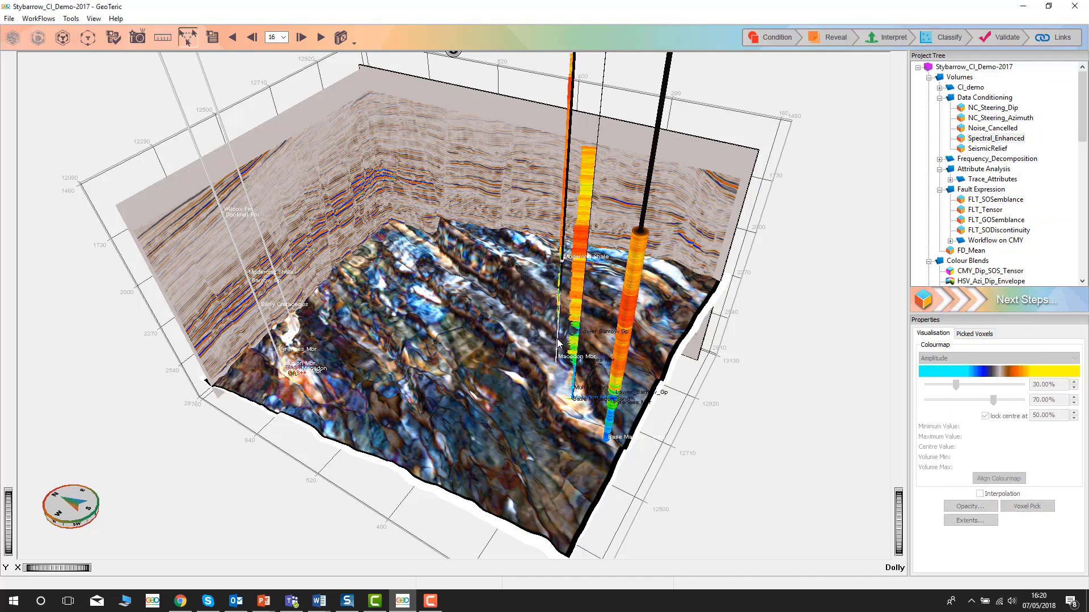
Publish all wells of the master project together, from Stybarrow-1 to Eskdale-2.
drag(1082, 128, 1082, 265)
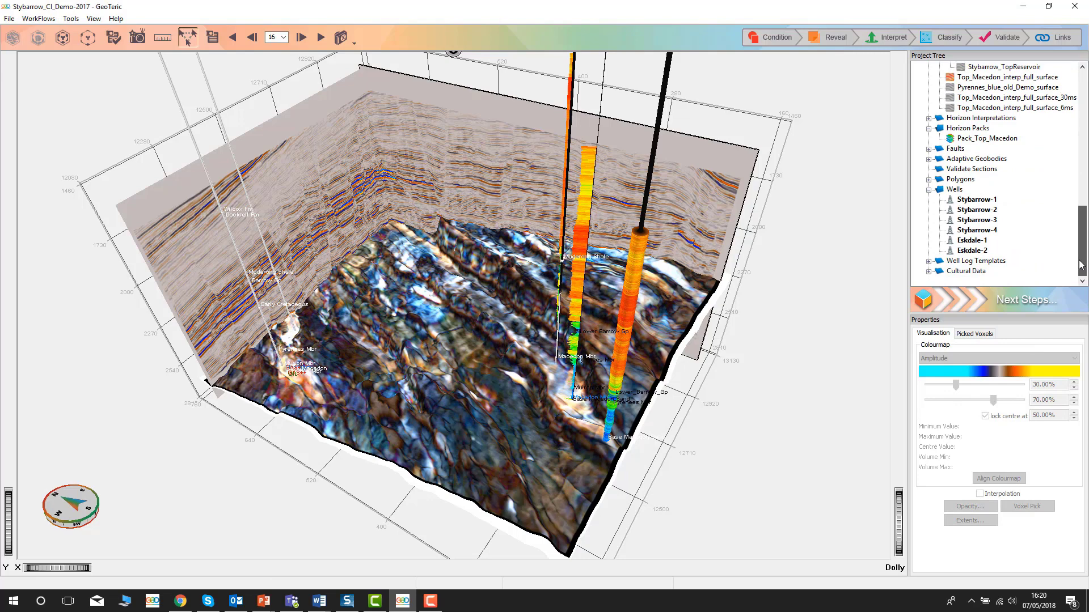
click(980, 201)
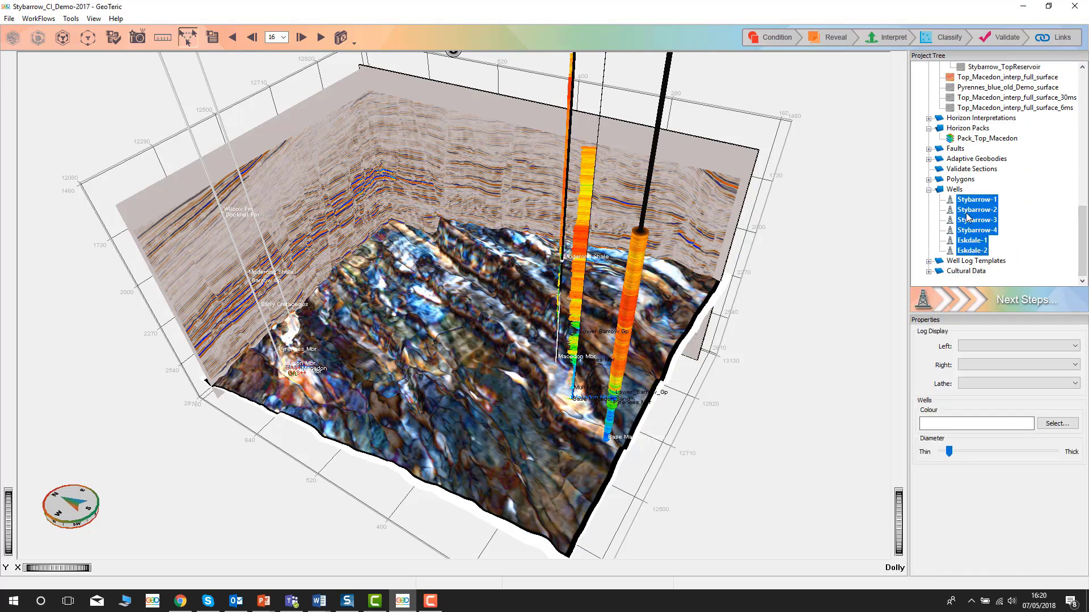
right_click(967, 215)
click(996, 278)
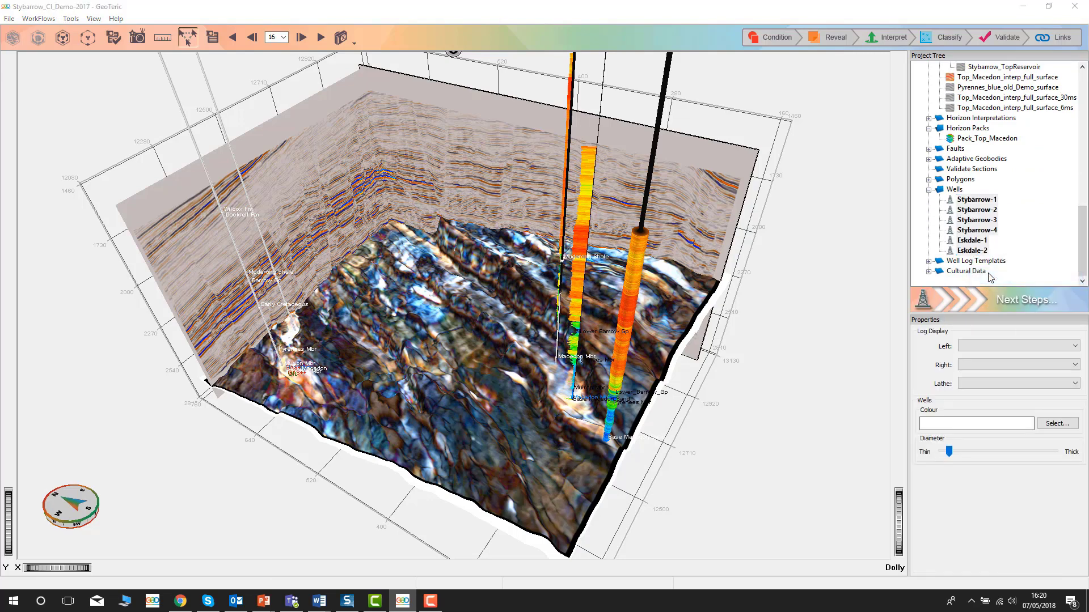
Open the existing project Client_Project_1_Demo in place of the master project.
click(555, 341)
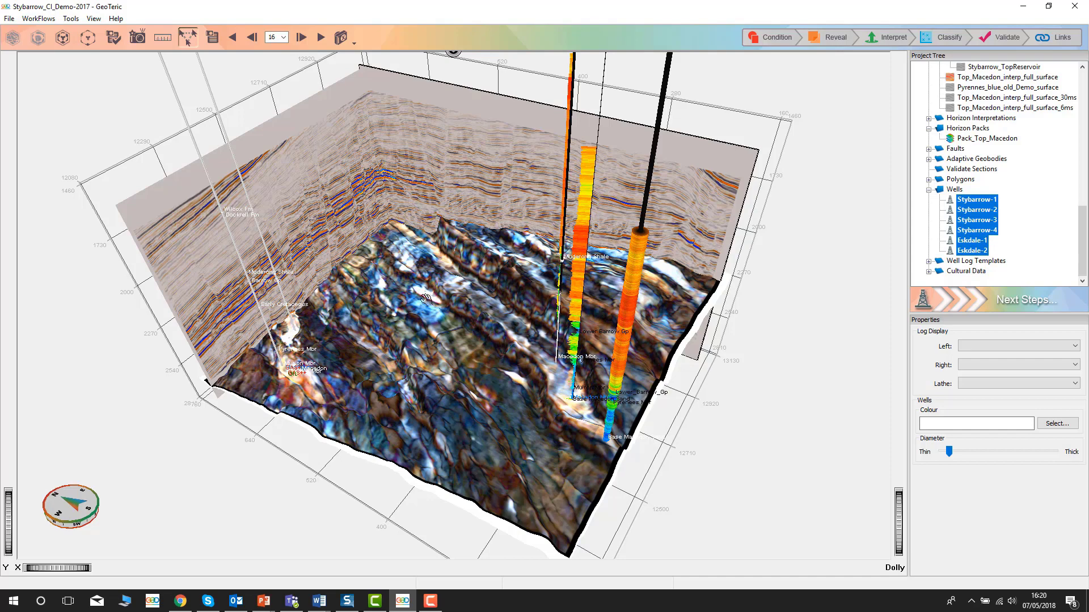
click(10, 18)
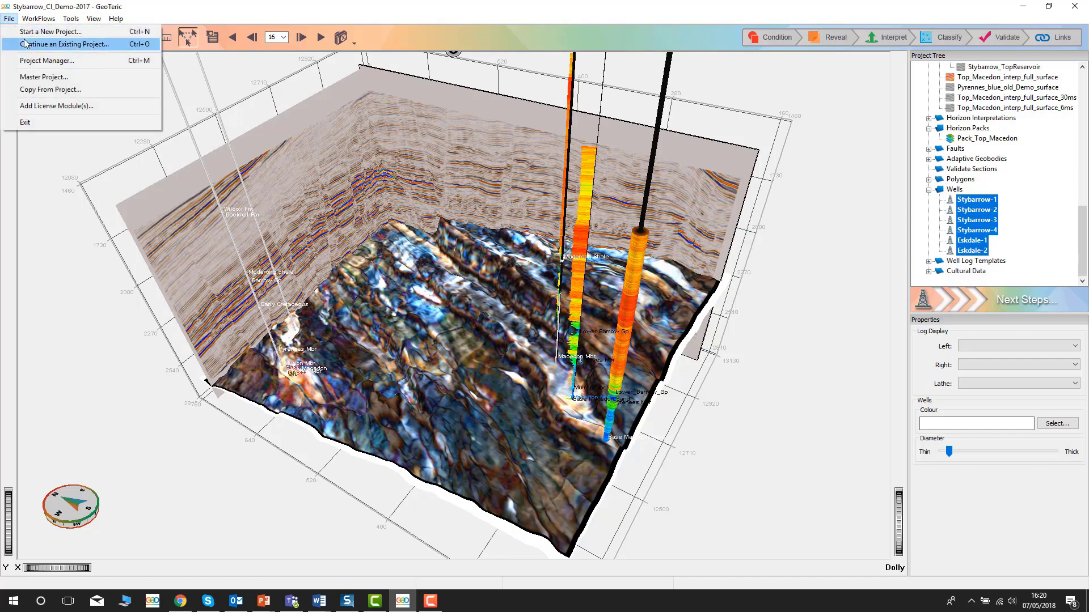
click(24, 44)
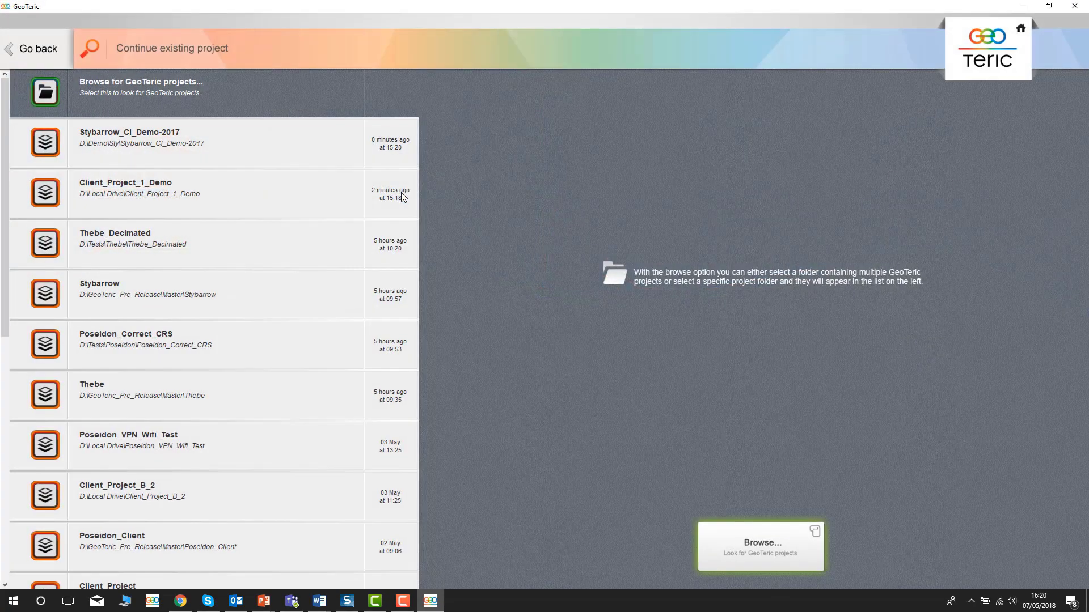
click(323, 199)
click(808, 571)
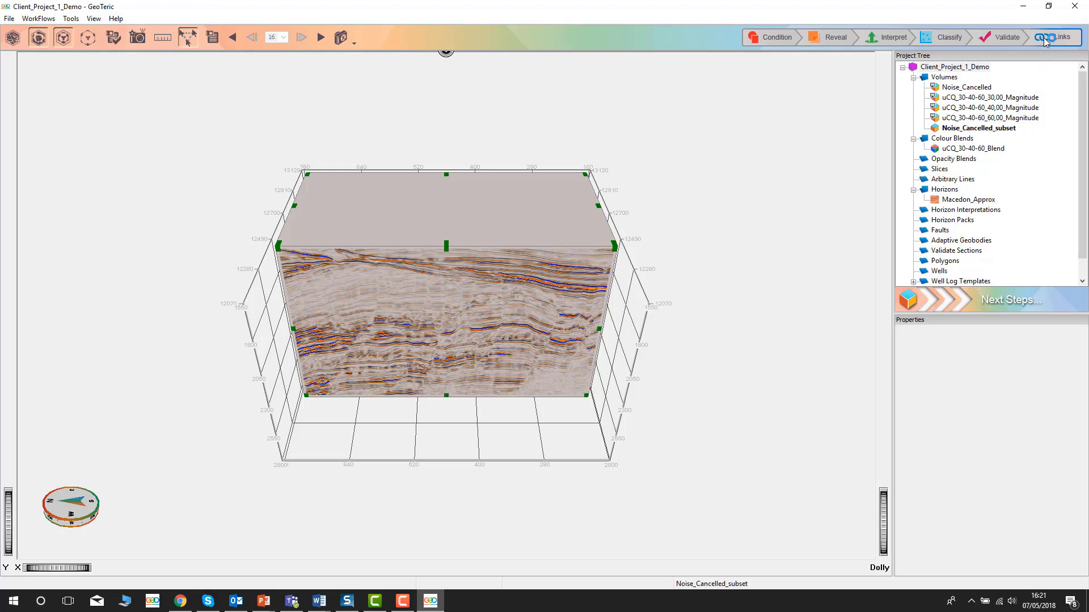
Import the updated Spectral_Enhanced volume and the wells Stybarrow-1 to Eskdale-2 from the Stybarrow_CI_Demo-2017 master project.
click(1046, 37)
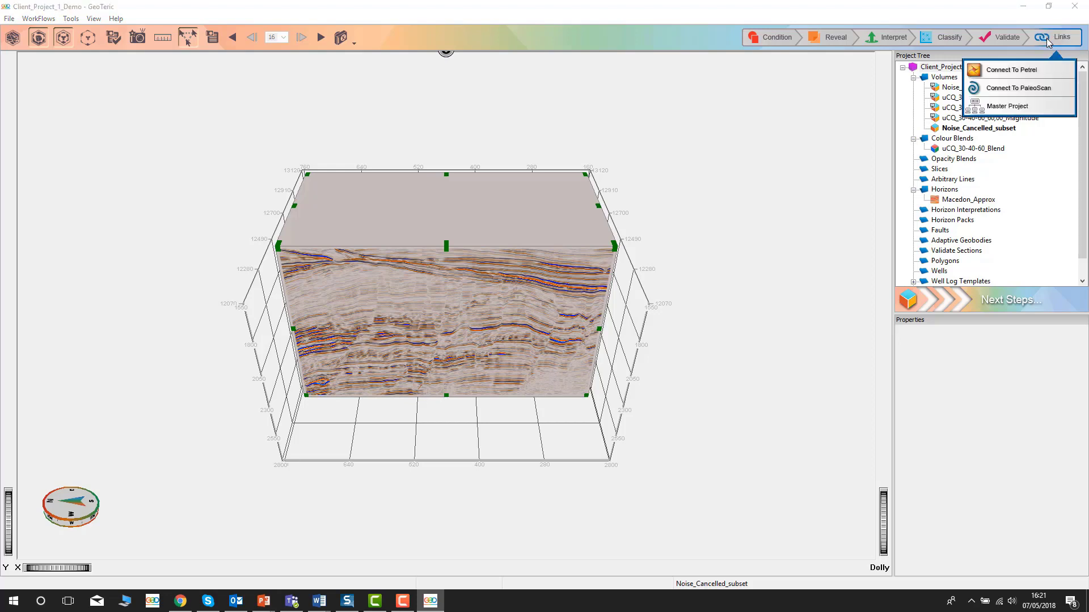
click(1009, 105)
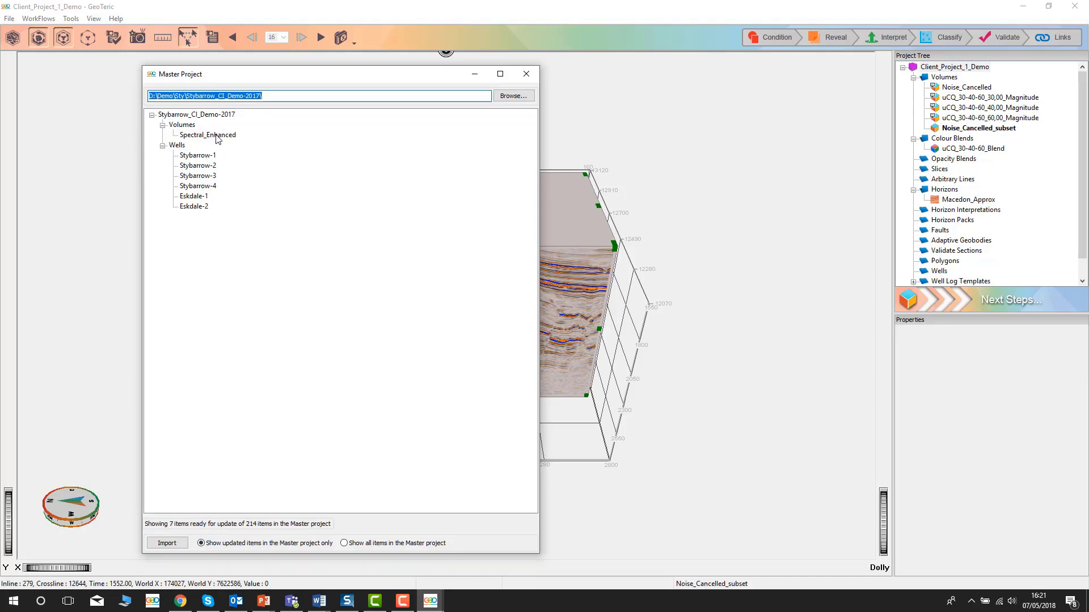
drag(217, 139, 200, 216)
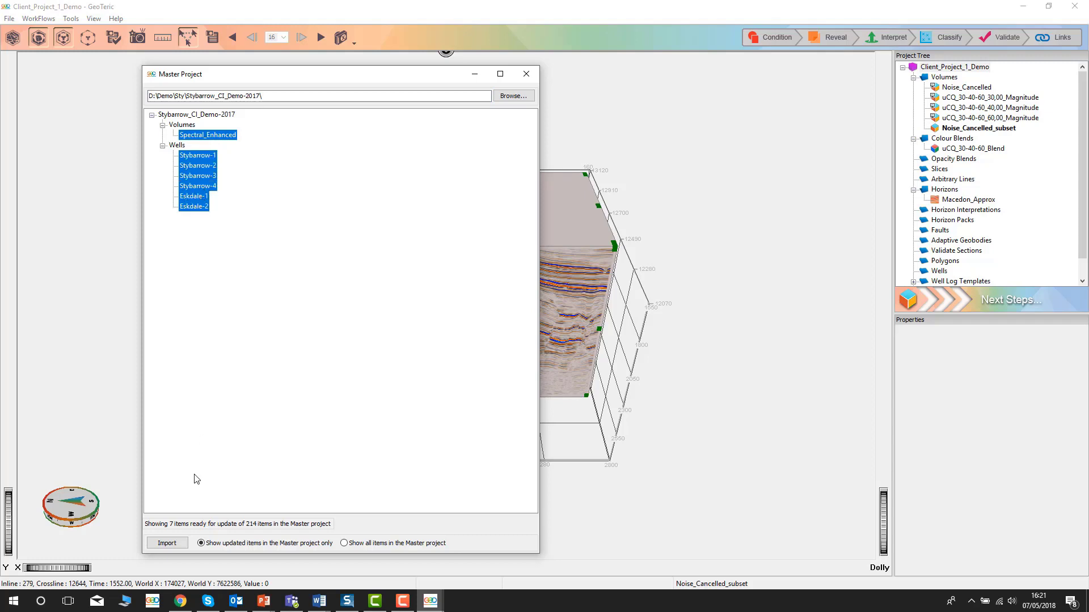
click(167, 543)
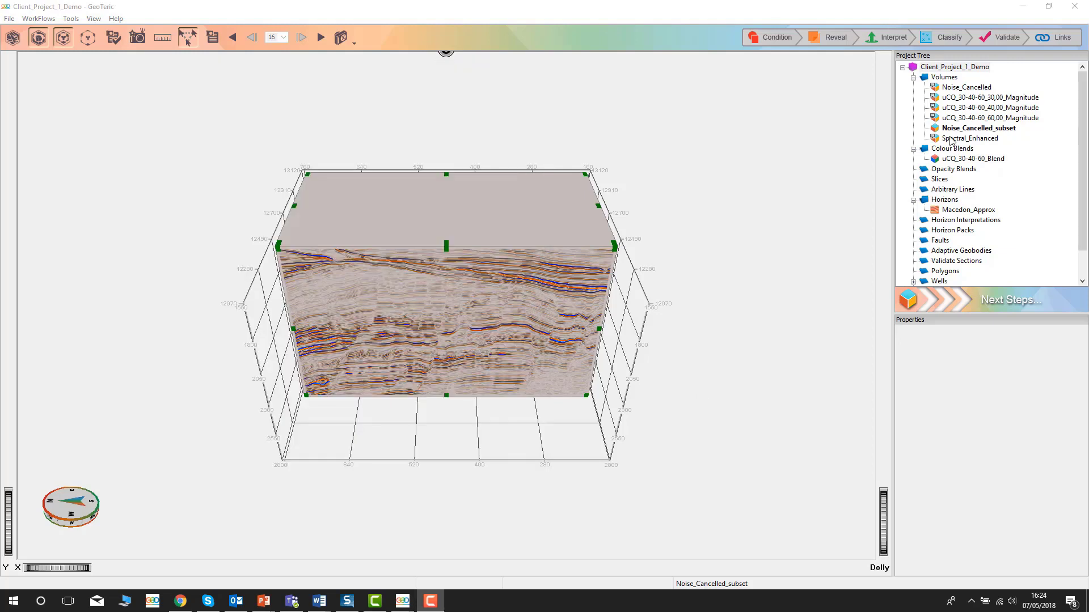
Show the Spectral_Enhanced volume in the scene and add all wells from Stybarrow-1 to Eskdale-2 to it.
click(948, 137)
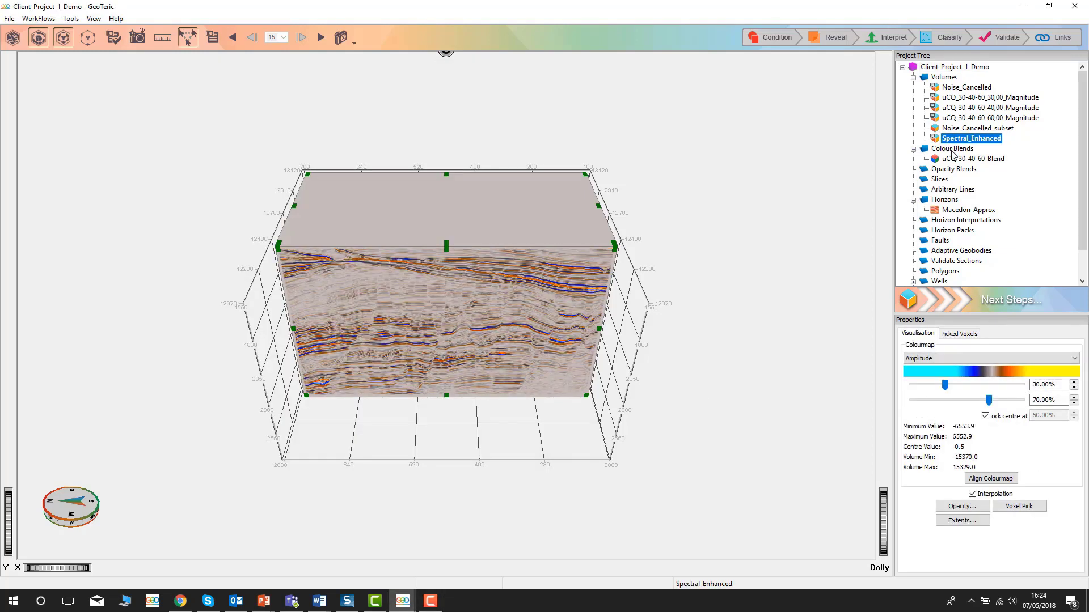
scroll(950, 150, down, 1)
scroll(914, 255, down, 1)
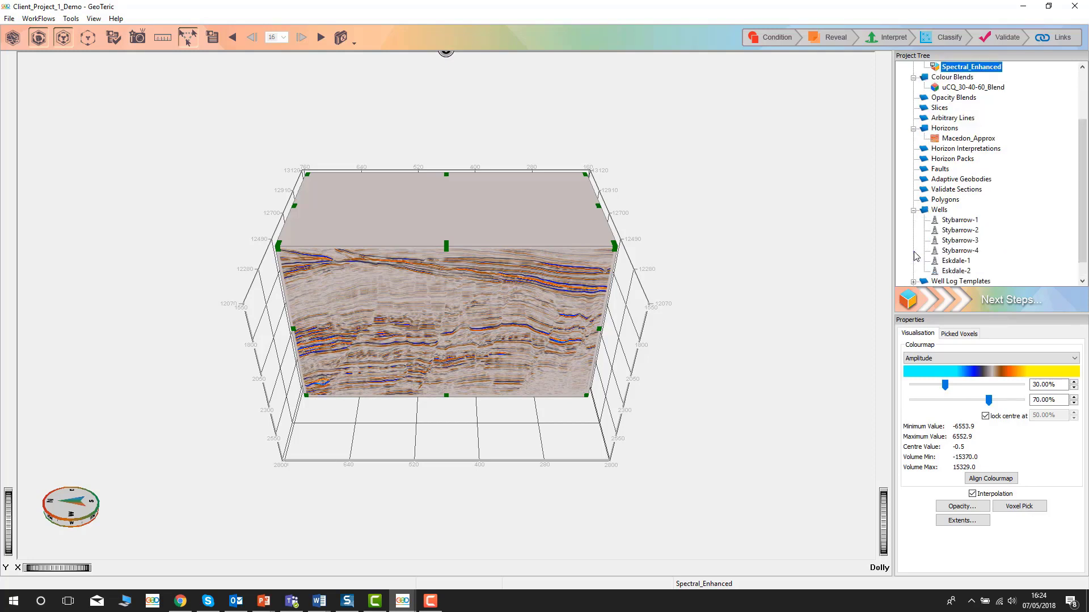
click(960, 220)
shift+click(956, 271)
right_click(959, 237)
click(989, 239)
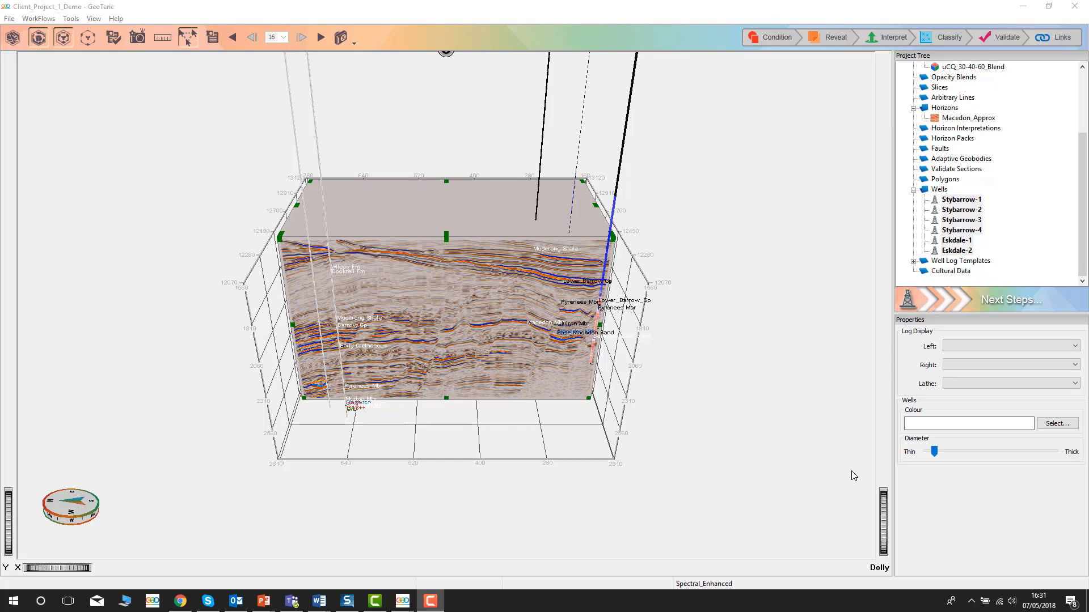
Copy the ten Top_Macedon_interp_full_surface horizons, centre_1 to centre_10, from Client_Project_2_Demo into the current project.
click(10, 19)
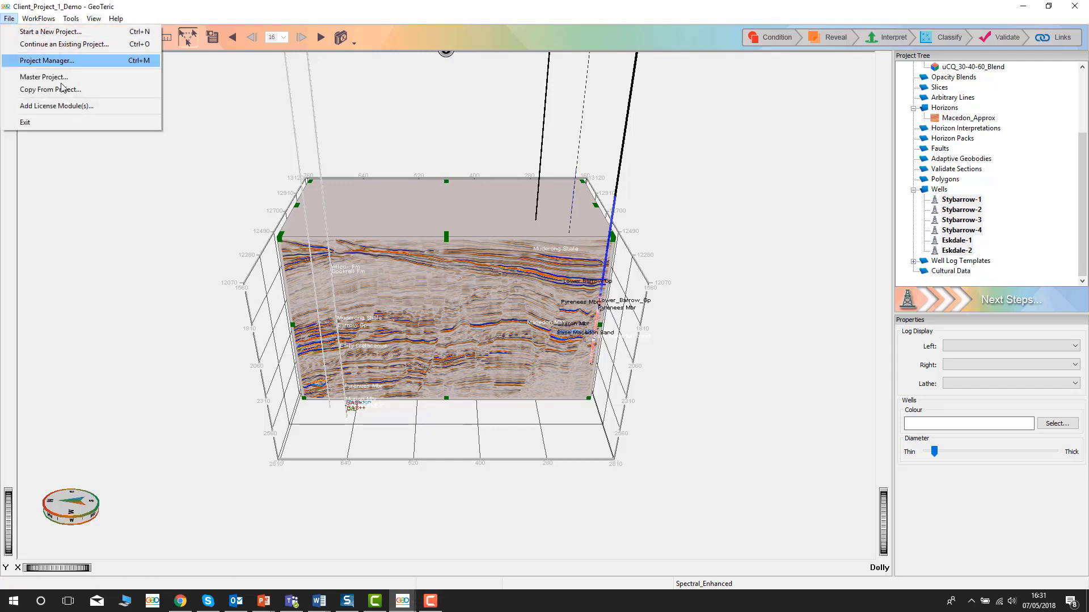
click(84, 91)
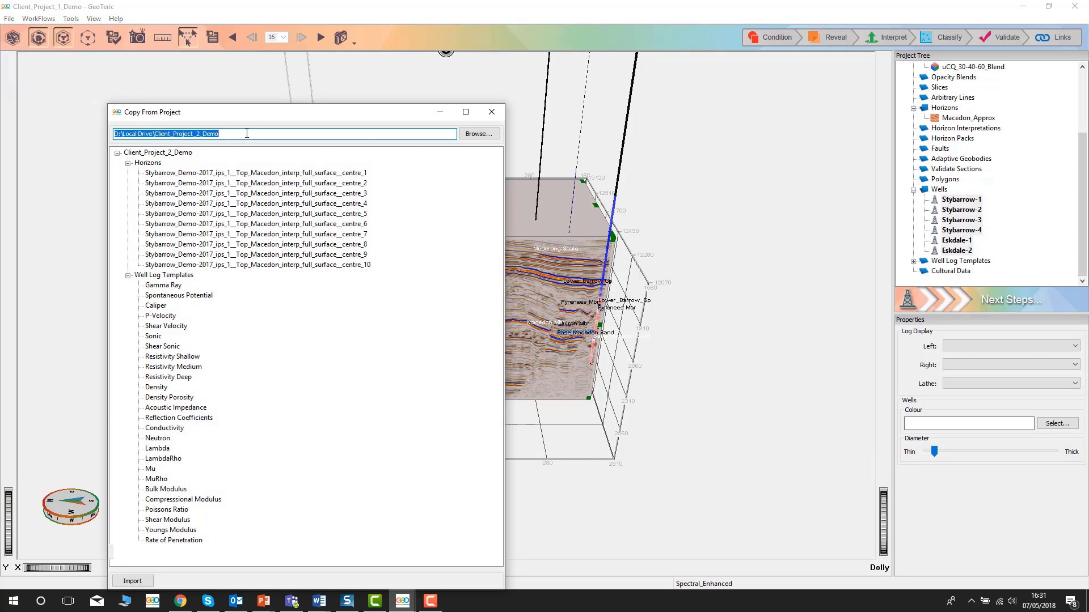
drag(258, 112, 258, 62)
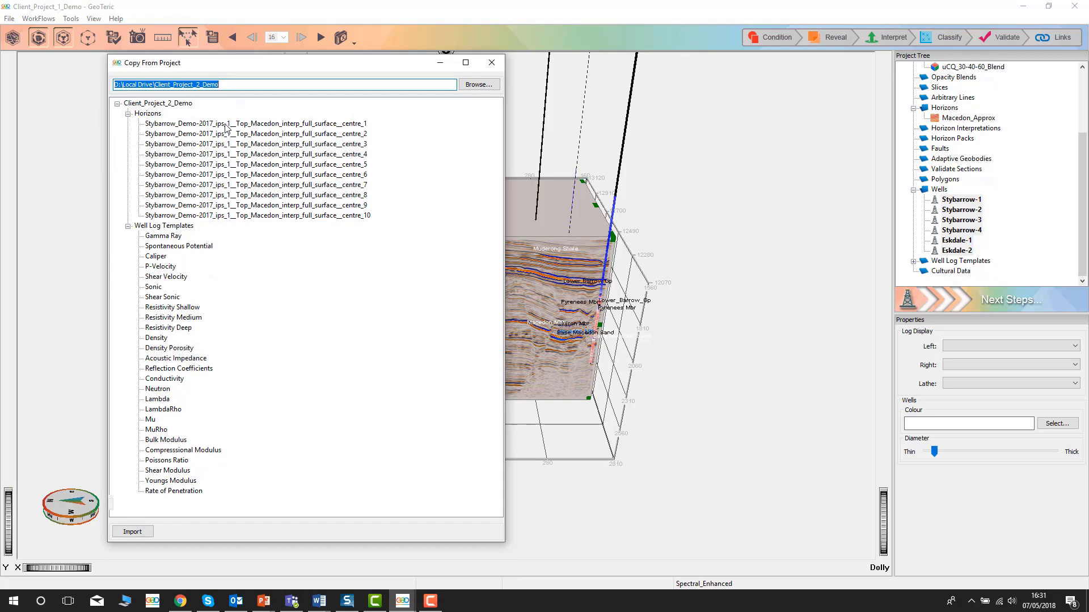
click(226, 125)
shift+click(232, 216)
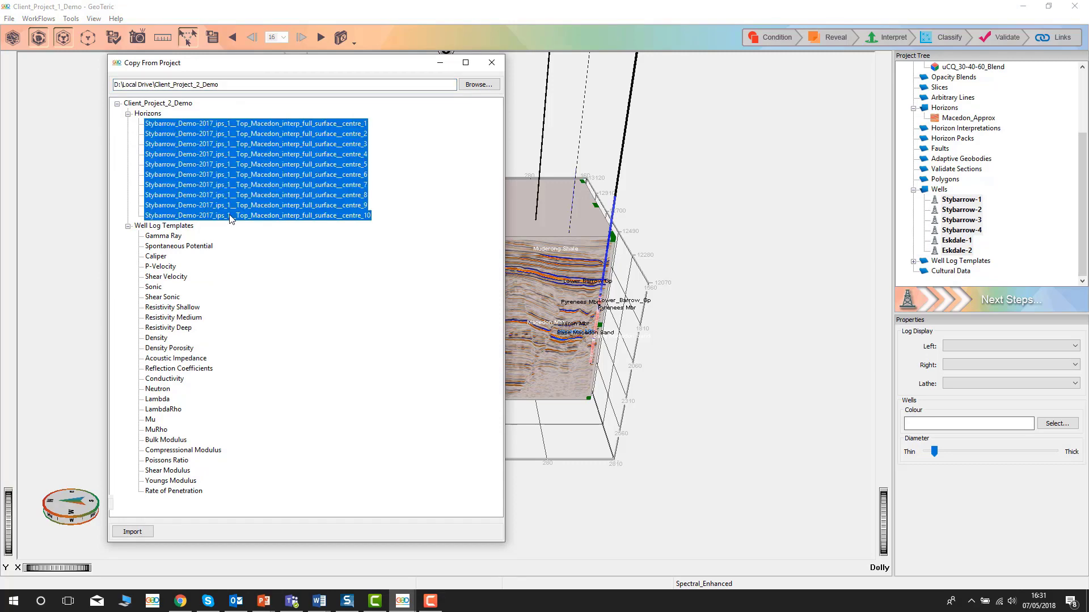
click(142, 534)
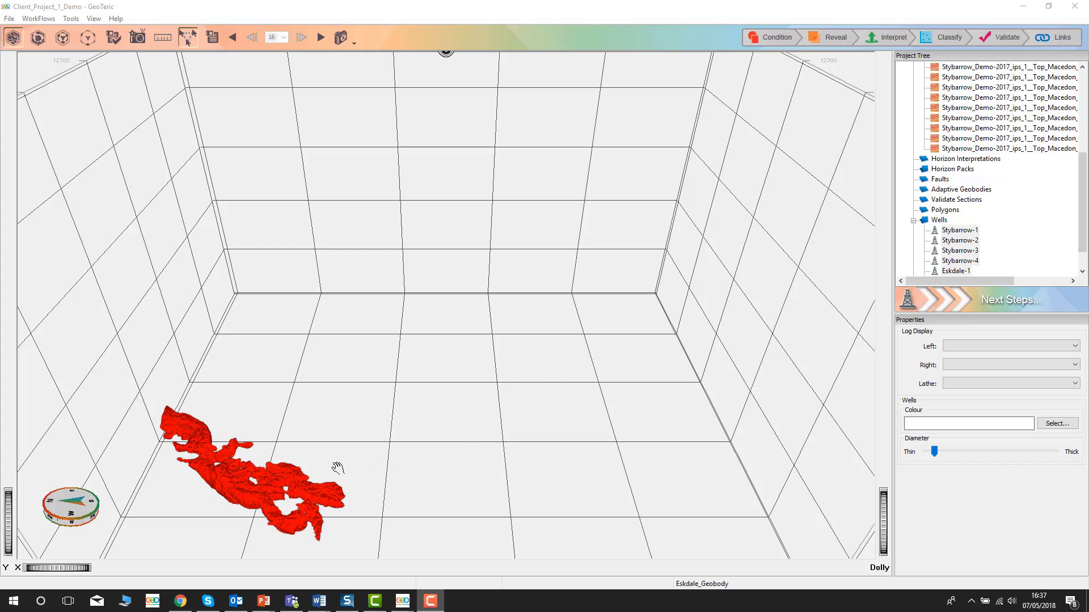
Create a horizon pack from the ten copied Top_Macedon horizons and add the pack to the scene.
click(252, 465)
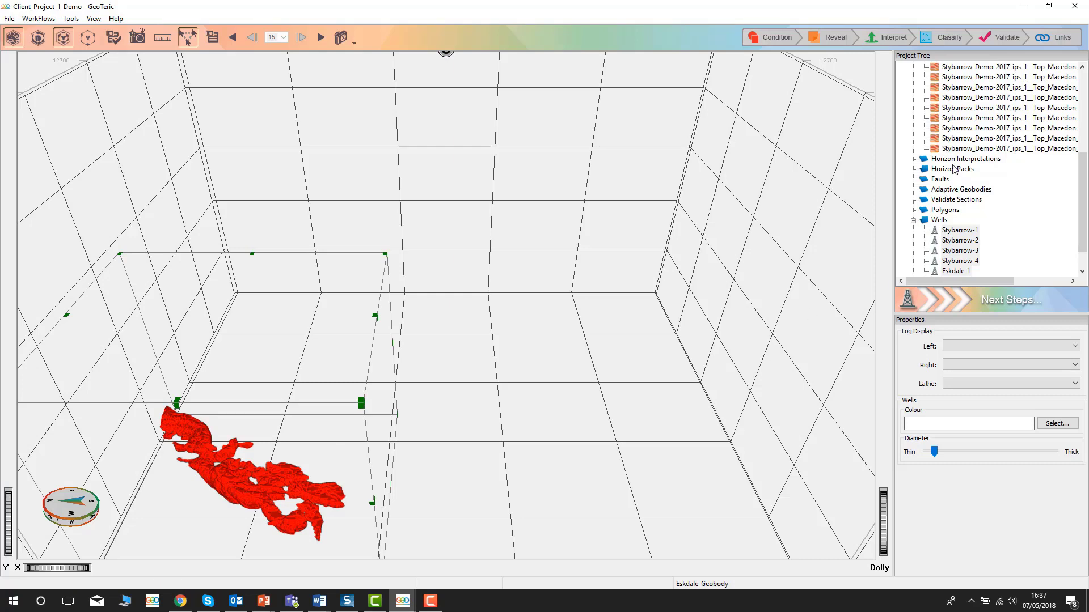
scroll(958, 186, up, 1)
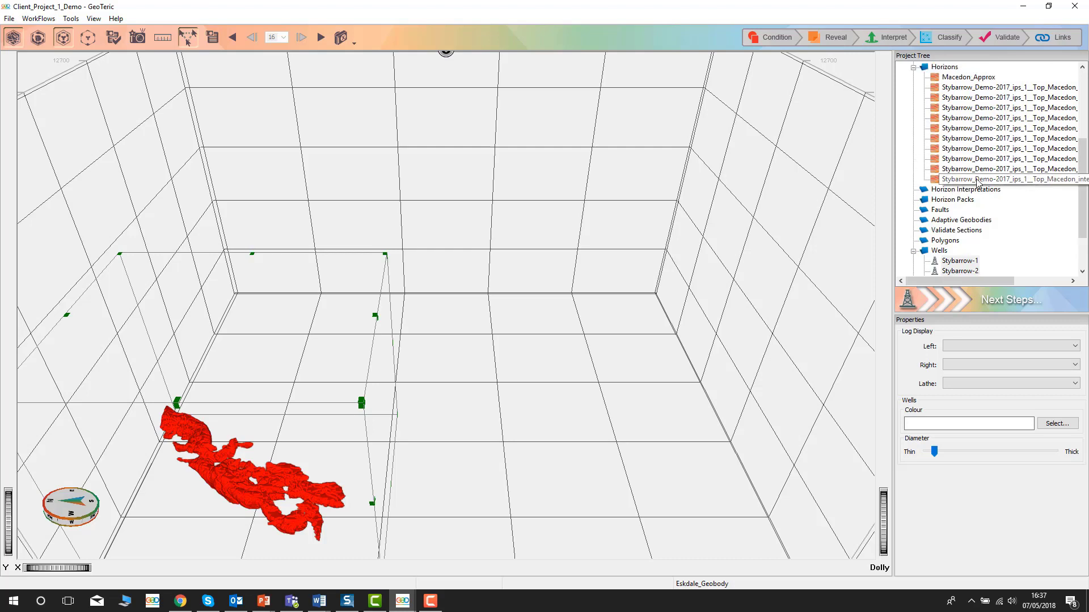
click(958, 180)
shift+click(958, 97)
right_click(958, 95)
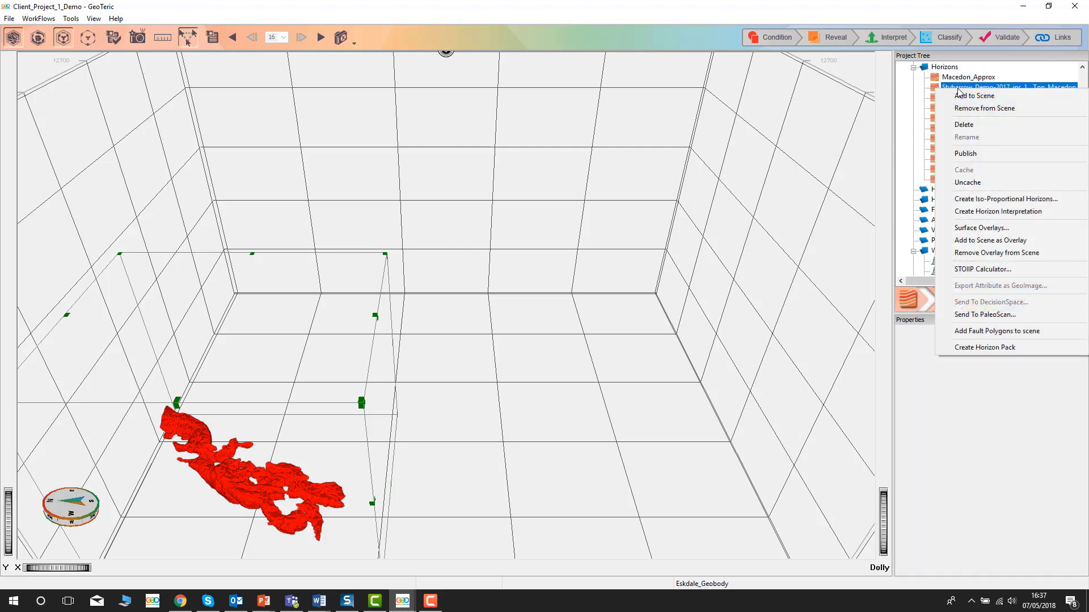
click(1028, 348)
right_click(949, 210)
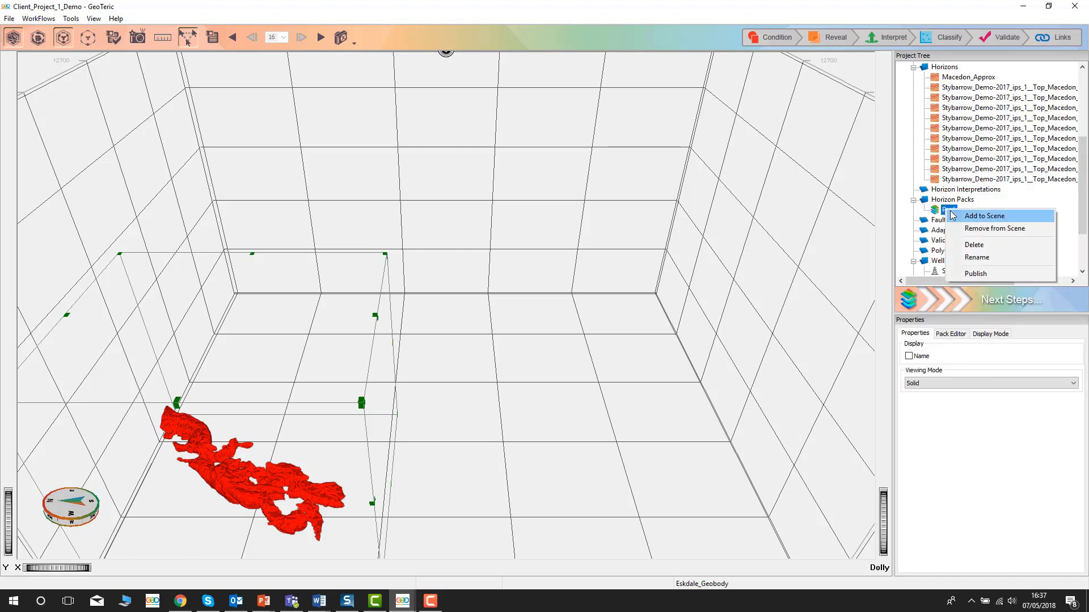
click(685, 218)
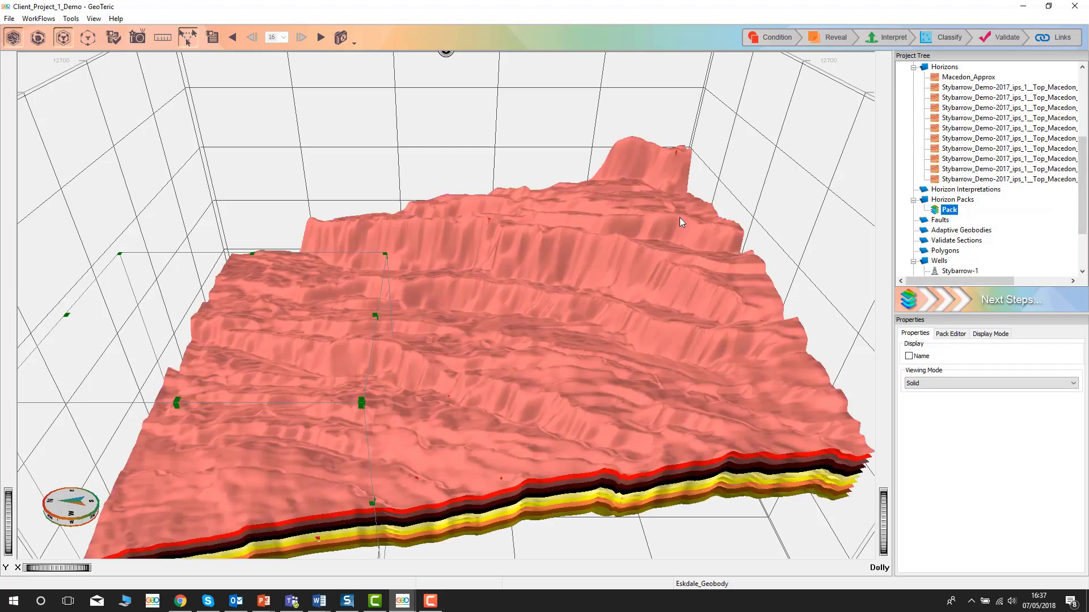